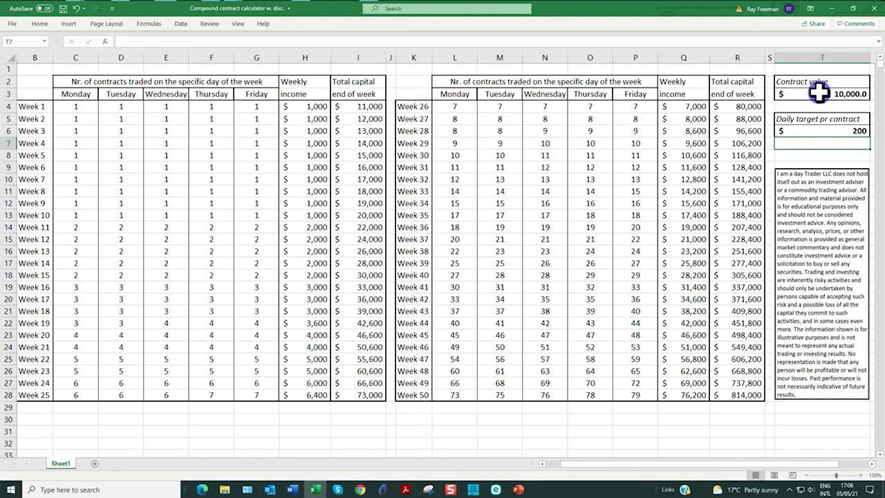
Set the contract value to 6,000 and the daily target per contract to 100
click(818, 93)
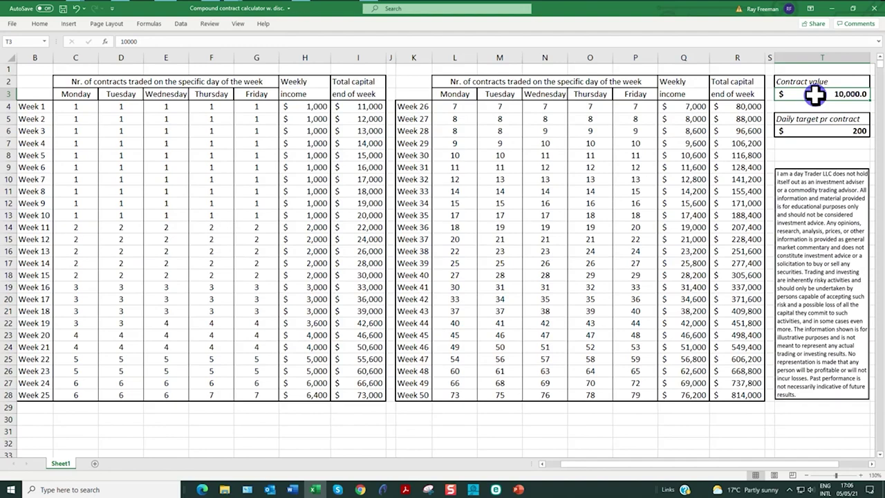
text(6)
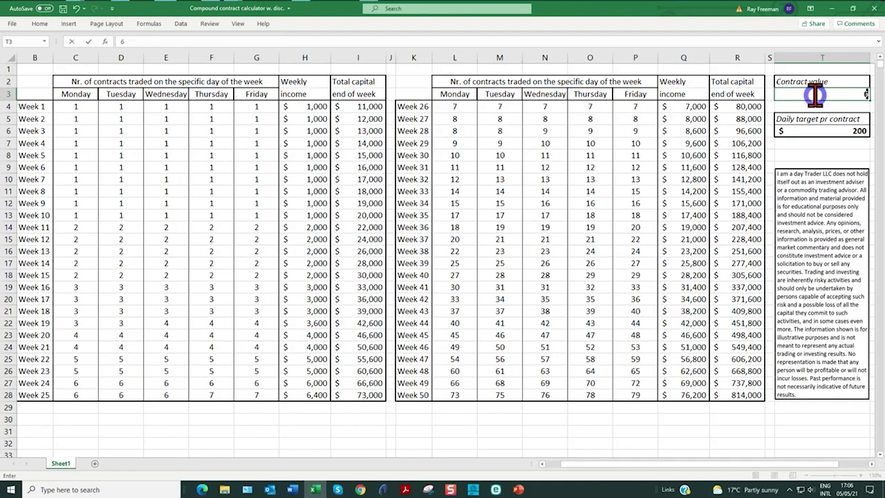
text(,00000)
key(Return)
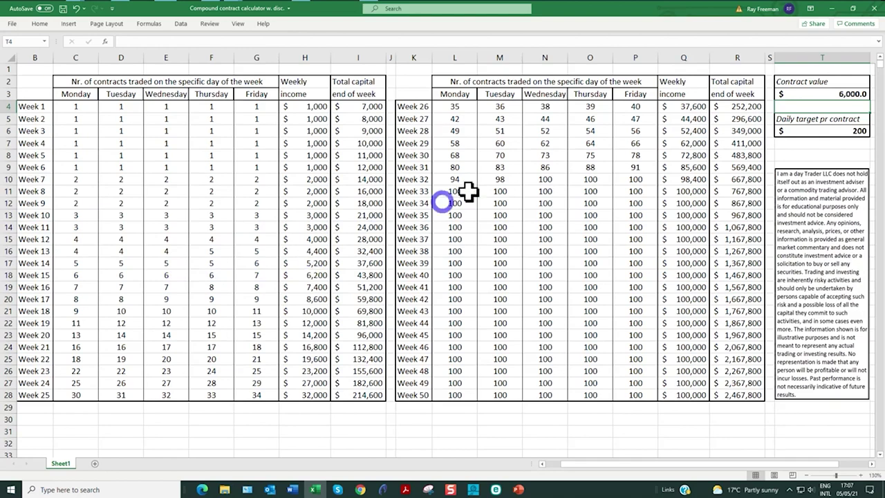
click(833, 131)
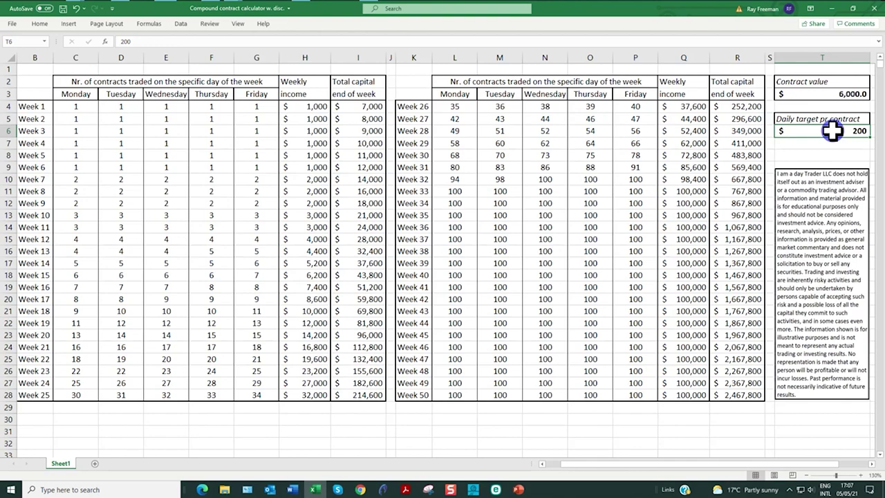
text(100)
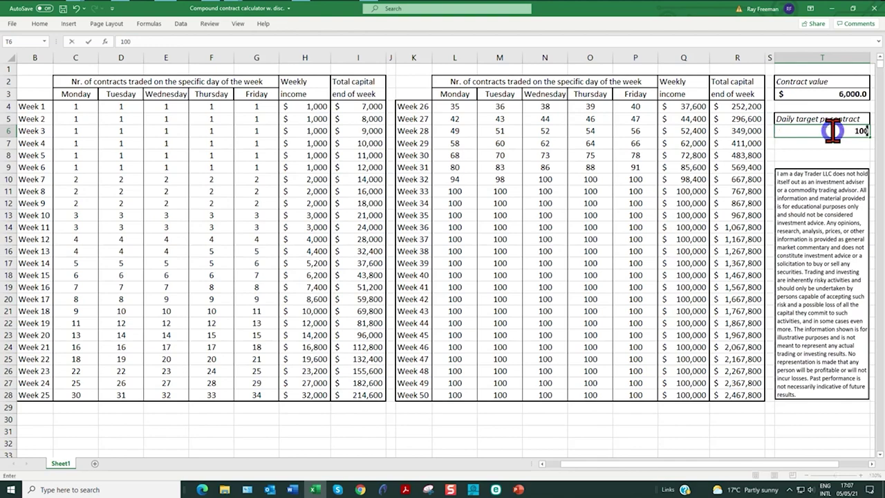
key(Return)
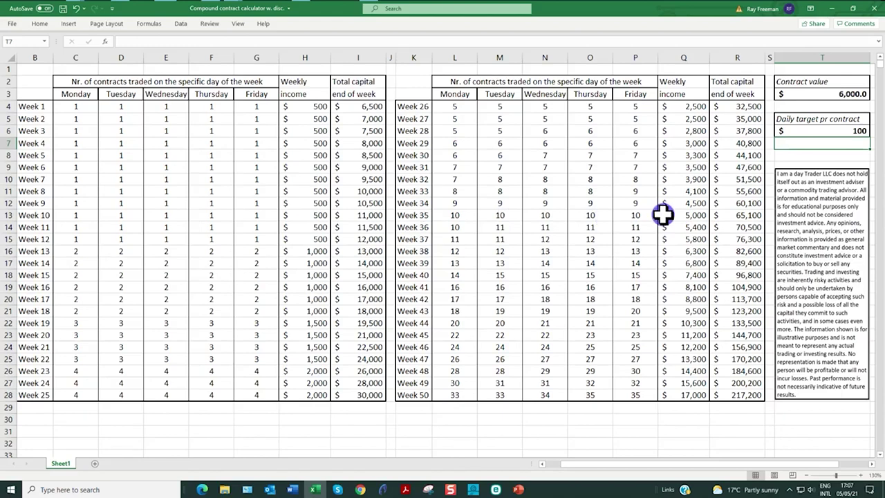
Set the contract value to 1,100
click(815, 97)
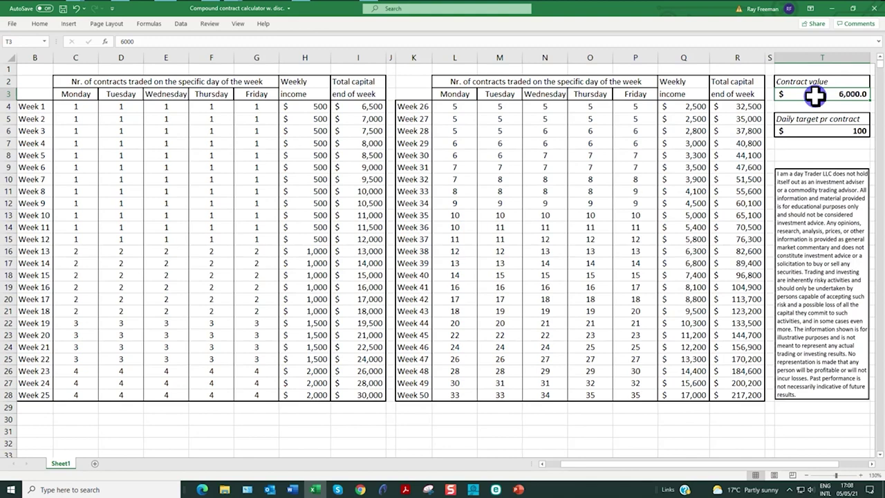
text(12)
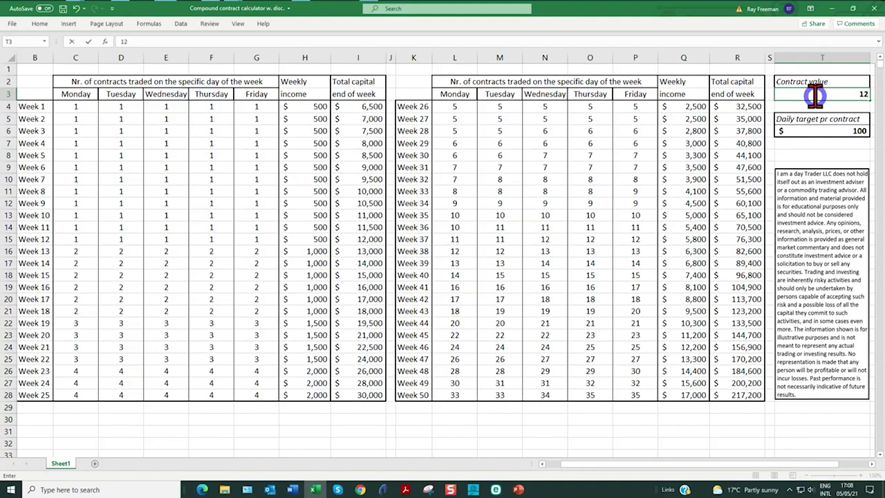
key(BackSpace)
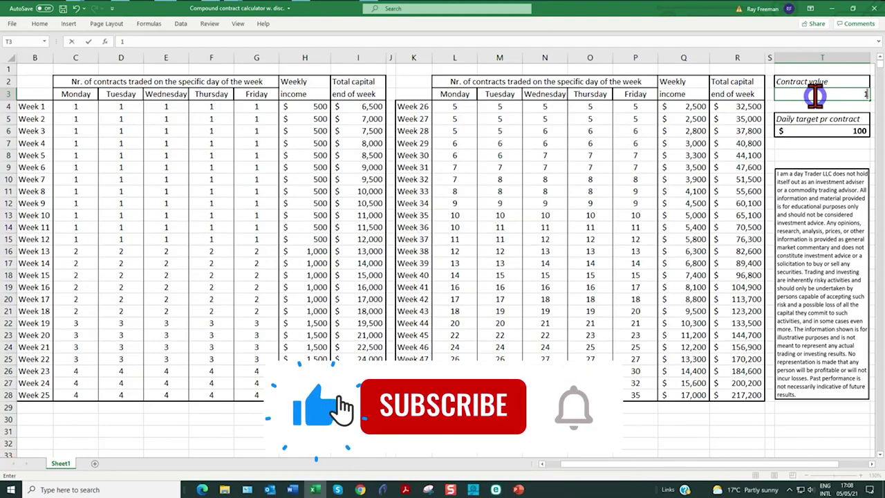
text(100)
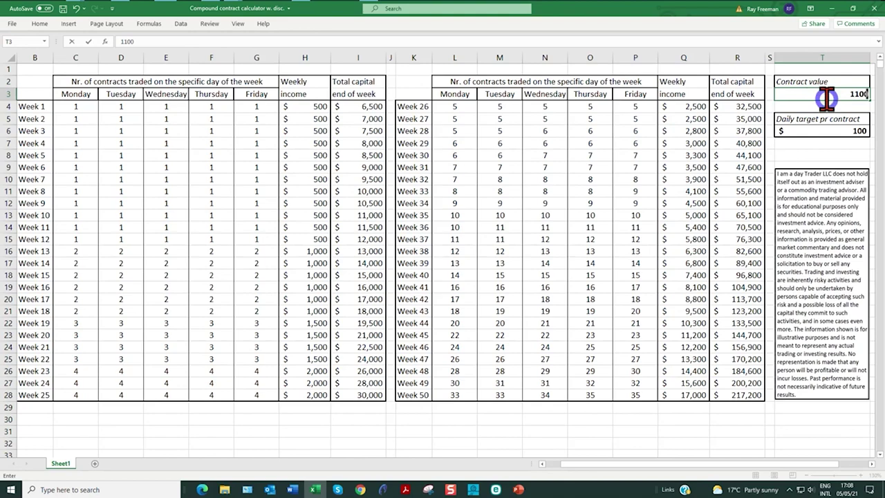
key(Return)
Set the contract value to 11,000 and the daily target per contract to 200
click(840, 93)
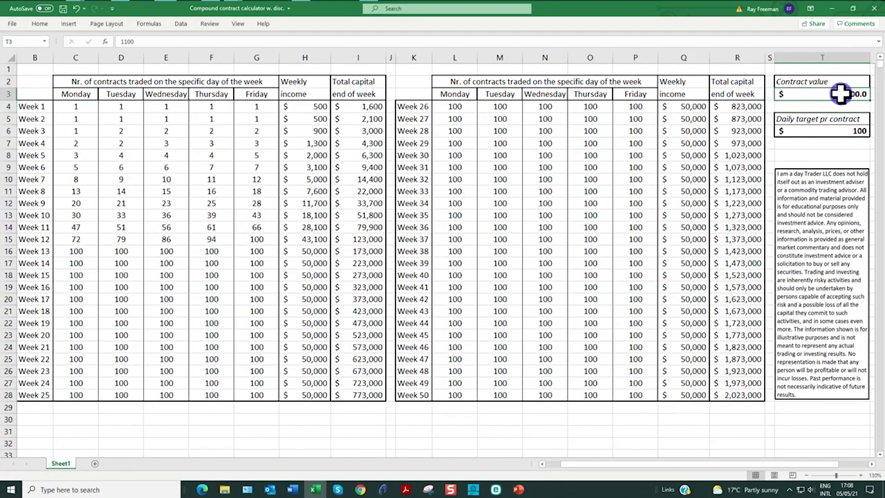
text(11000)
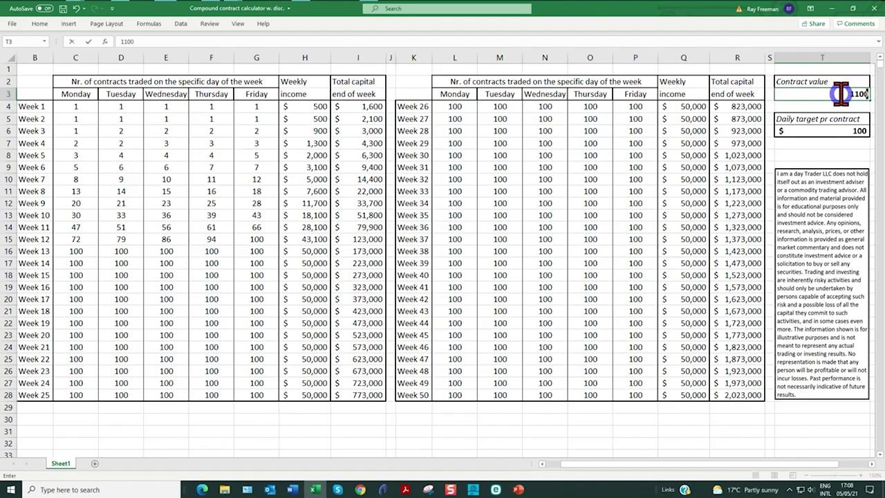
key(Return)
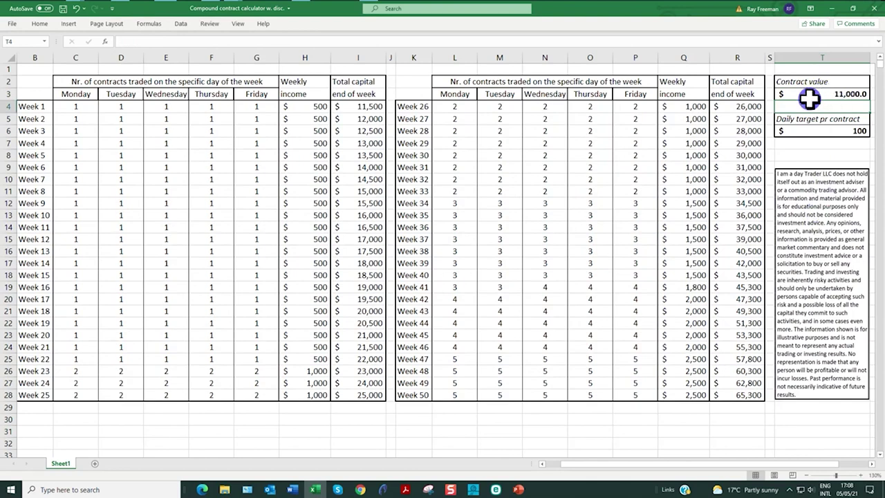
click(830, 131)
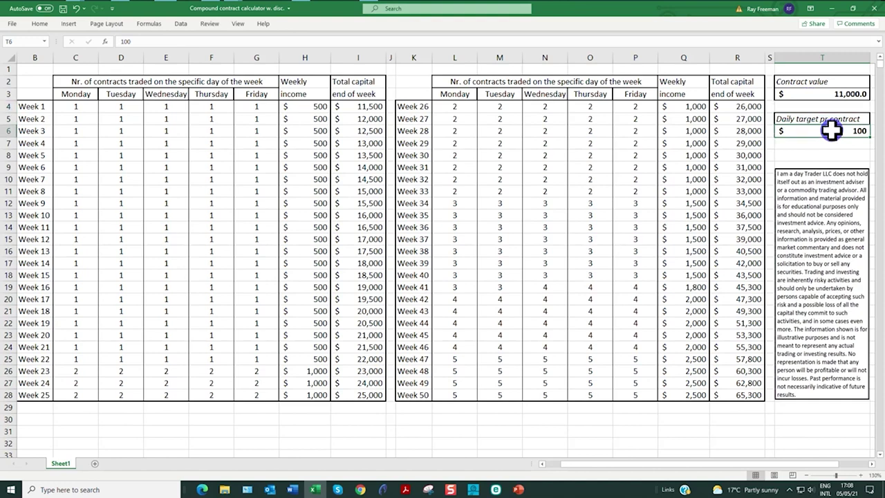
text(200)
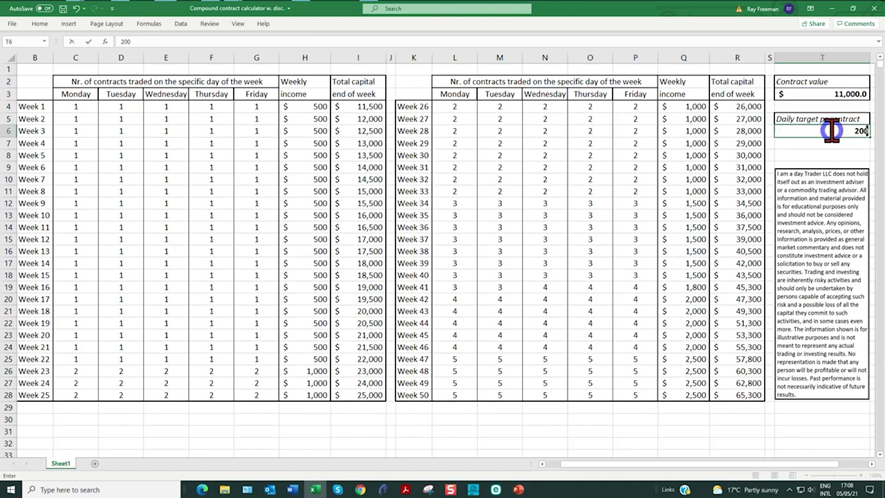
key(Return)
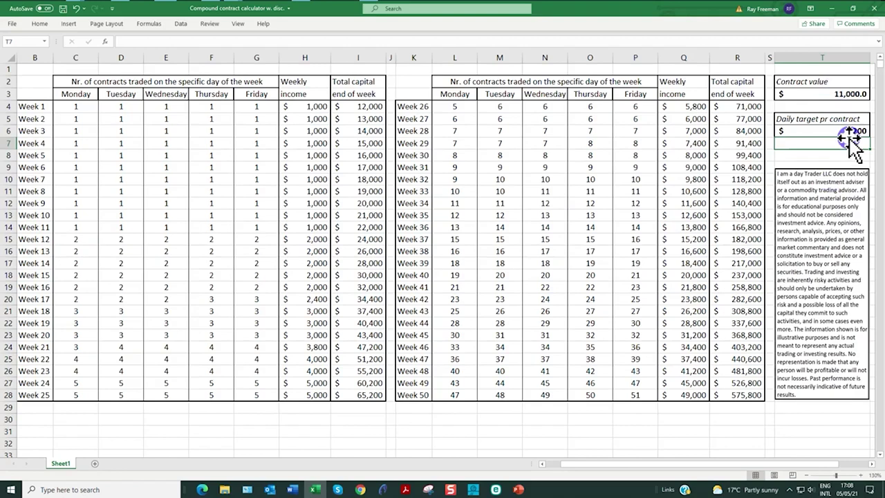
Set the contract value to 1,500 and the daily target per contract to 50
click(819, 95)
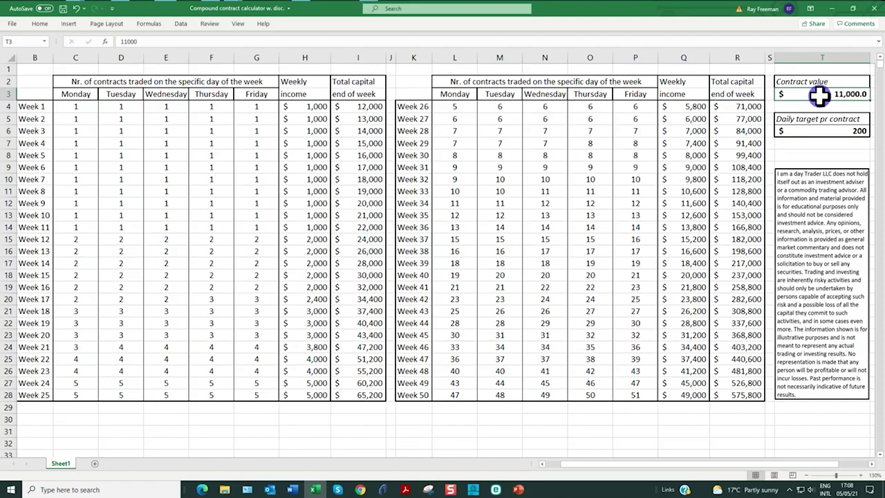
text(1)
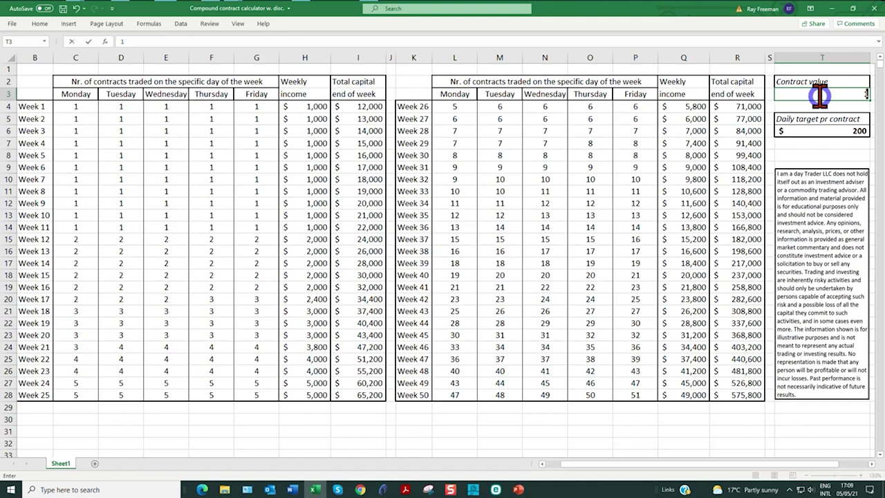
text(500)
key(Return)
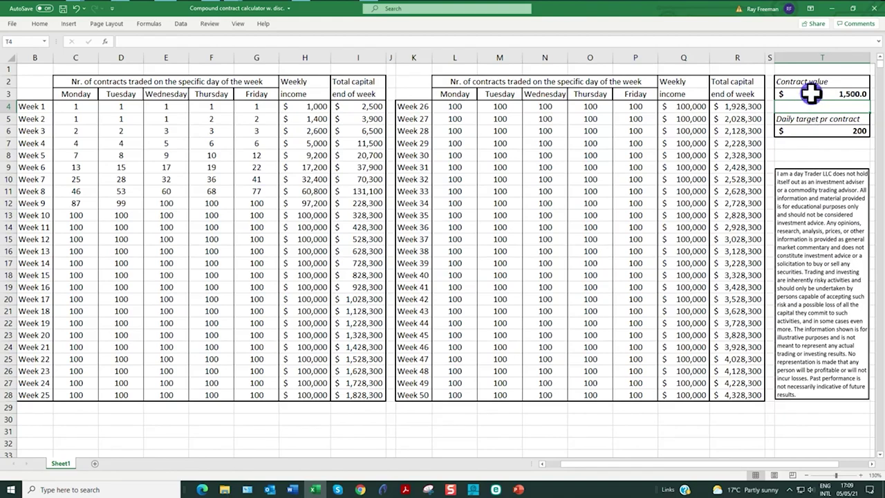
click(840, 131)
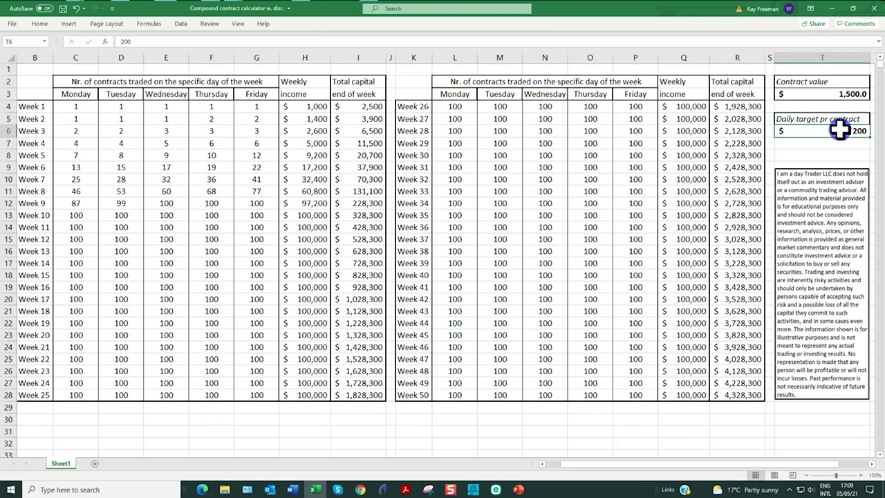
text(500)
key(BackSpace)
key(Return)
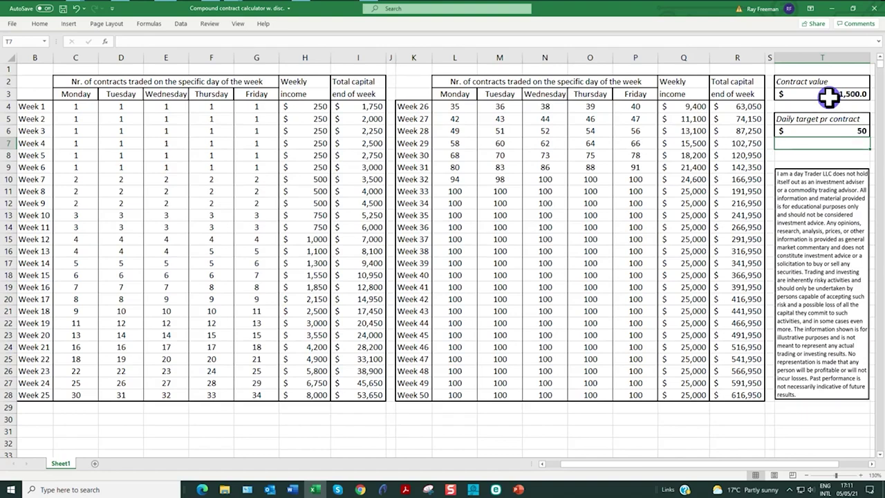
Set the contract value to 2,000 and the daily target per contract to 100
click(825, 98)
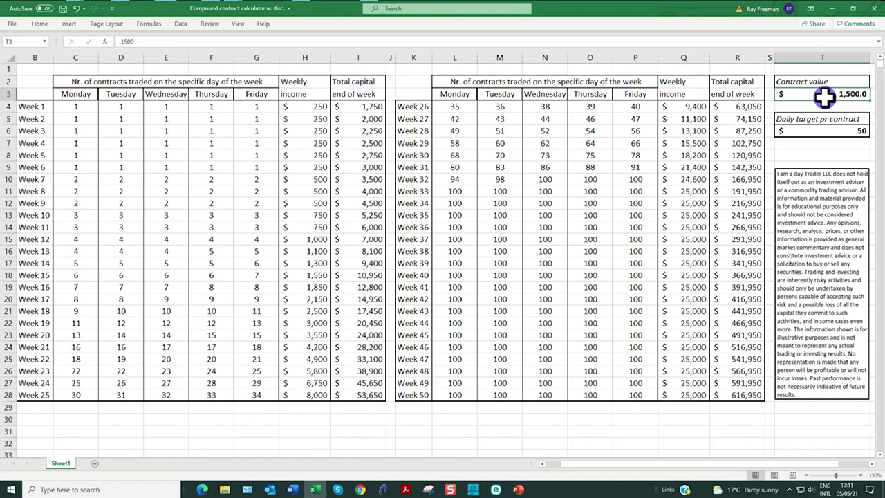
text(200)
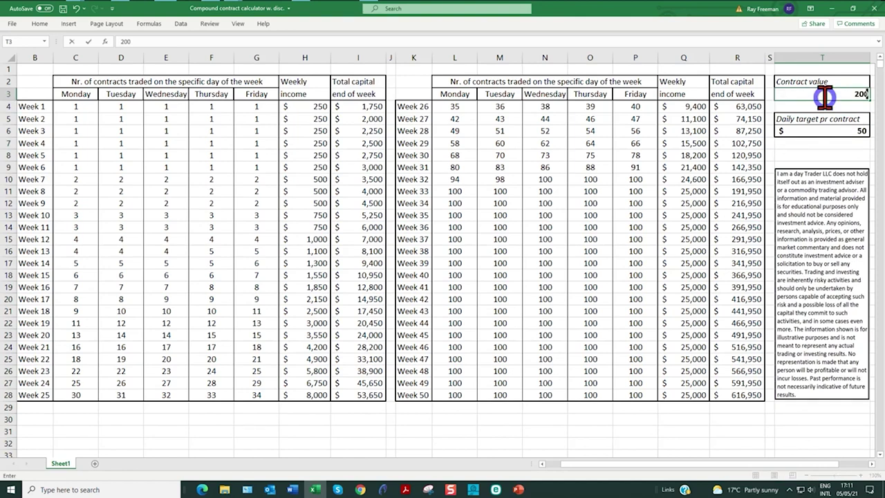
text(0)
key(Return)
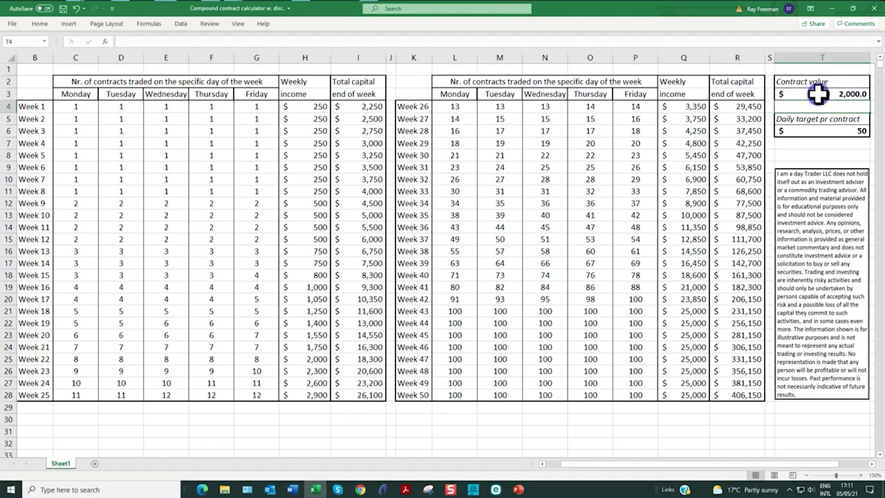
click(840, 131)
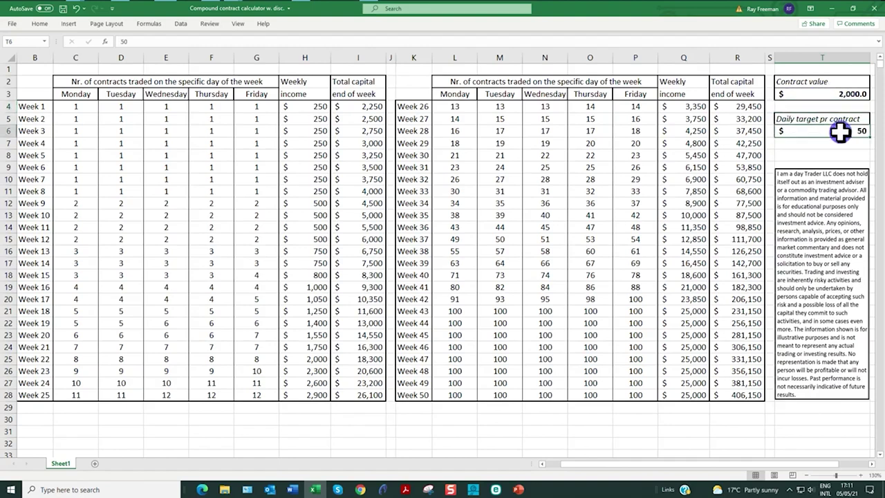
text(100)
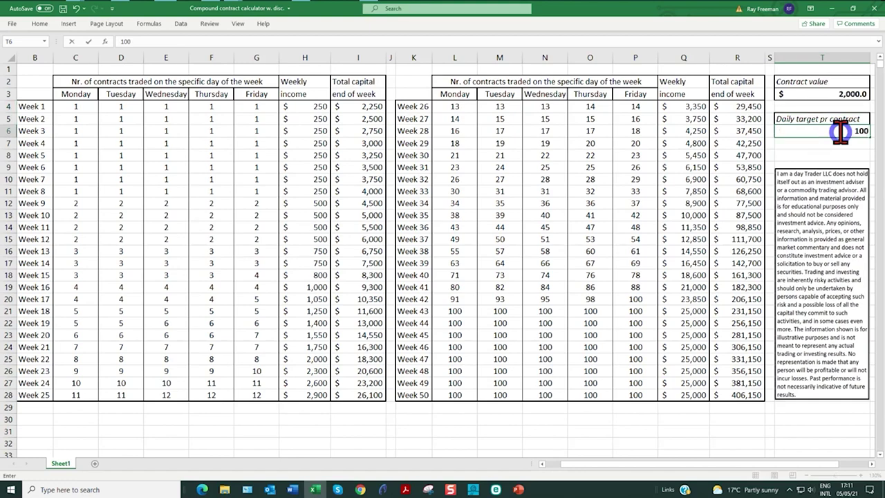
key(Return)
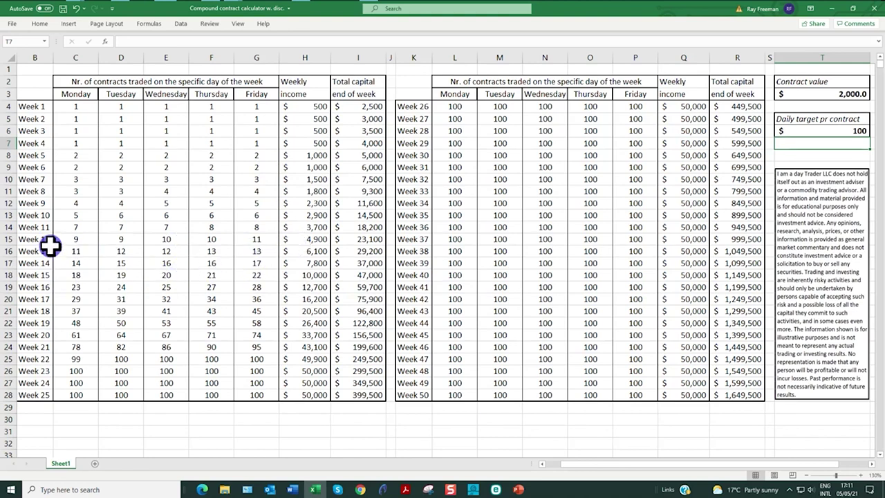
Set the daily target per contract to 75
click(838, 130)
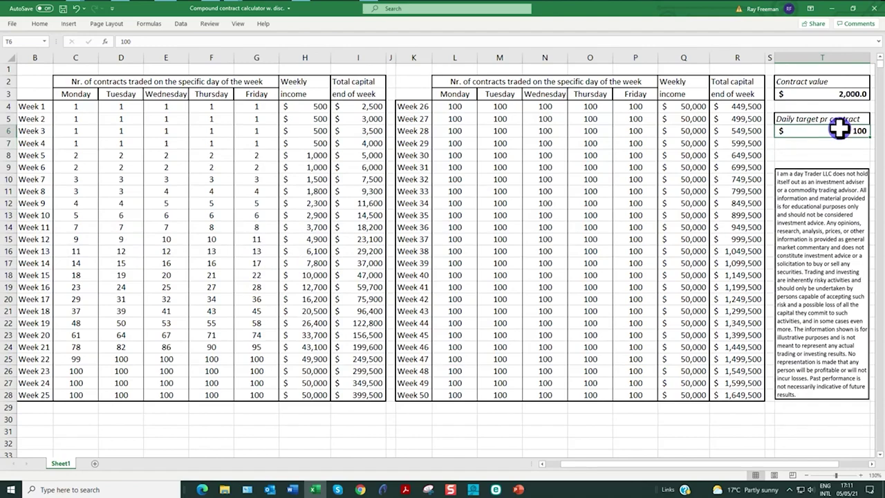
text(75)
key(Return)
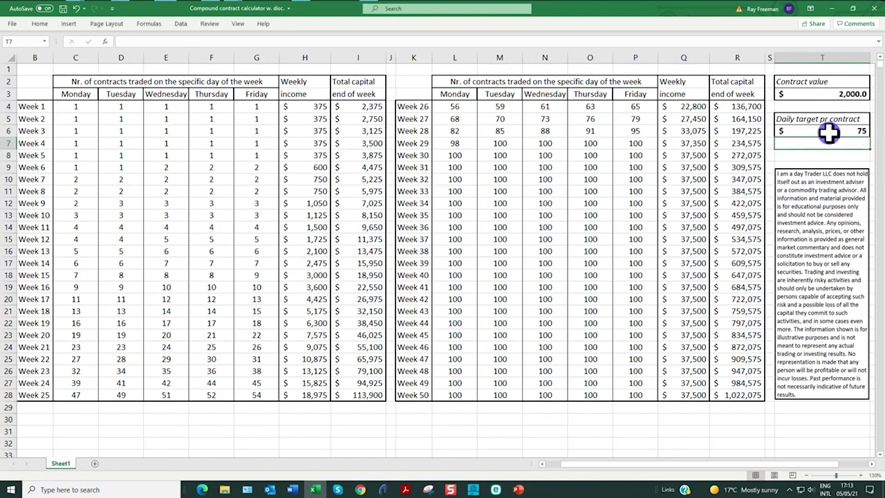
Set the contract value to 500 and the daily target per contract to 20
click(807, 96)
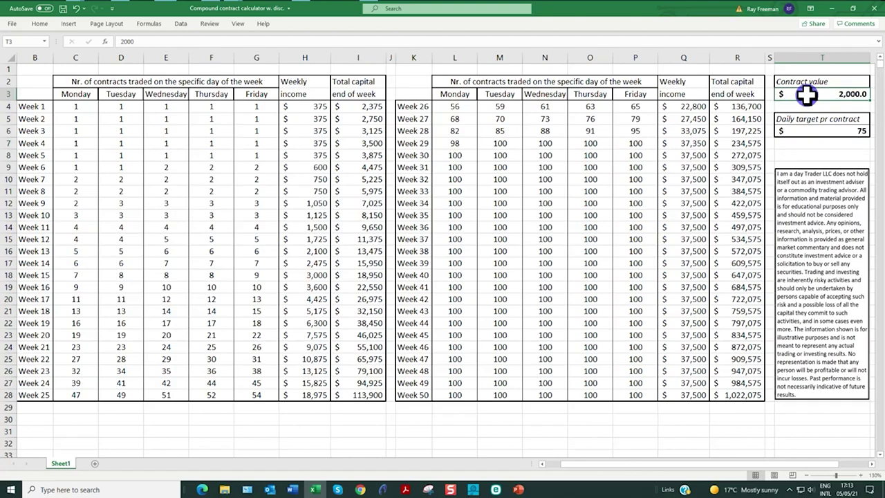
text(500)
click(844, 135)
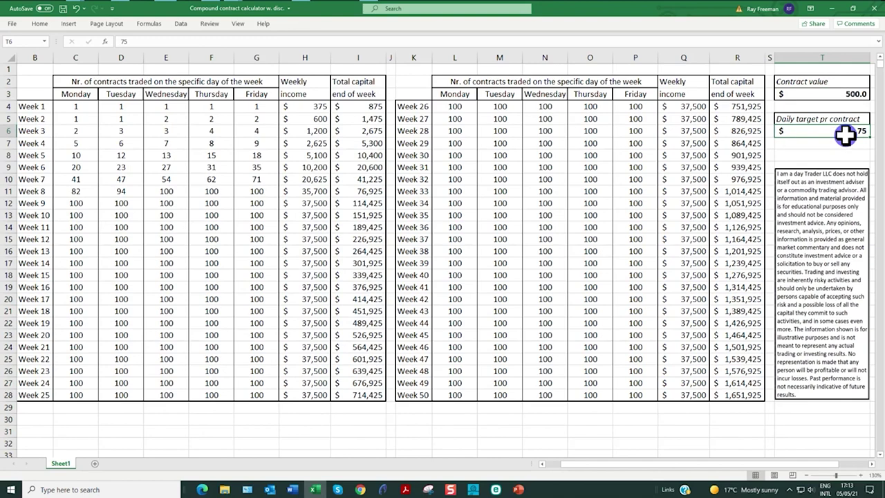
text(20)
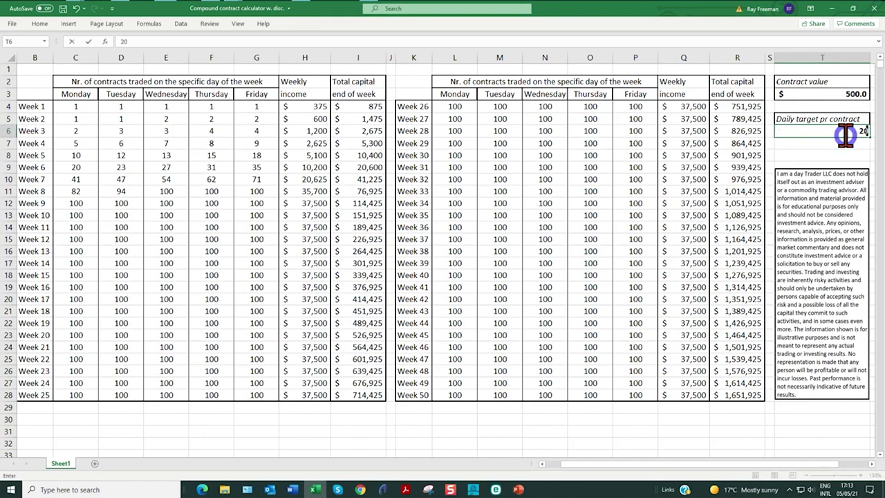
key(Return)
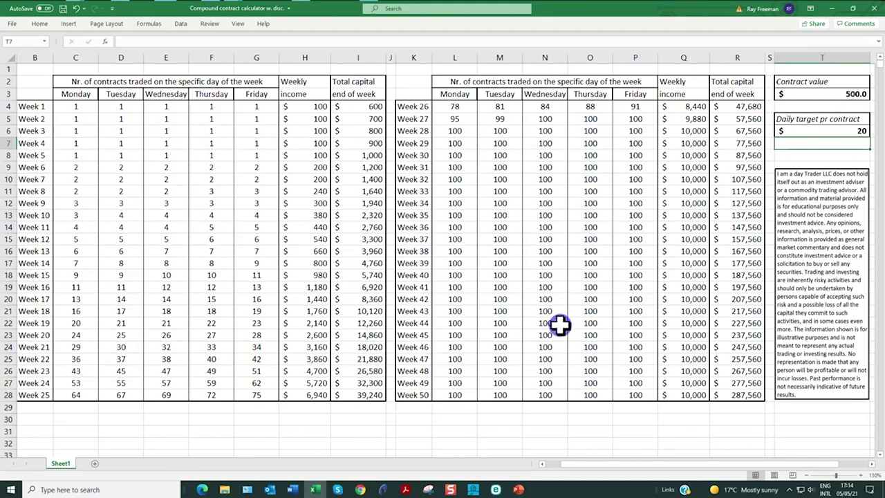
Set the contract value to 6,000 and the daily target per contract to 200
click(810, 98)
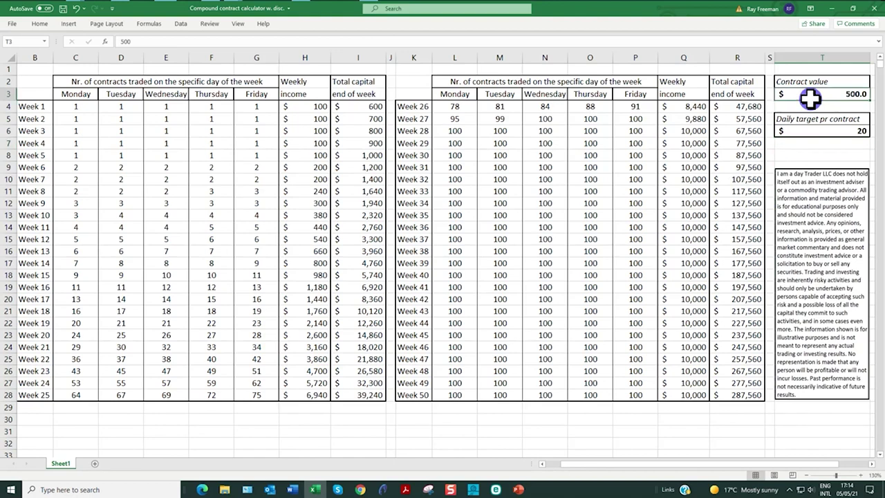
text(600)
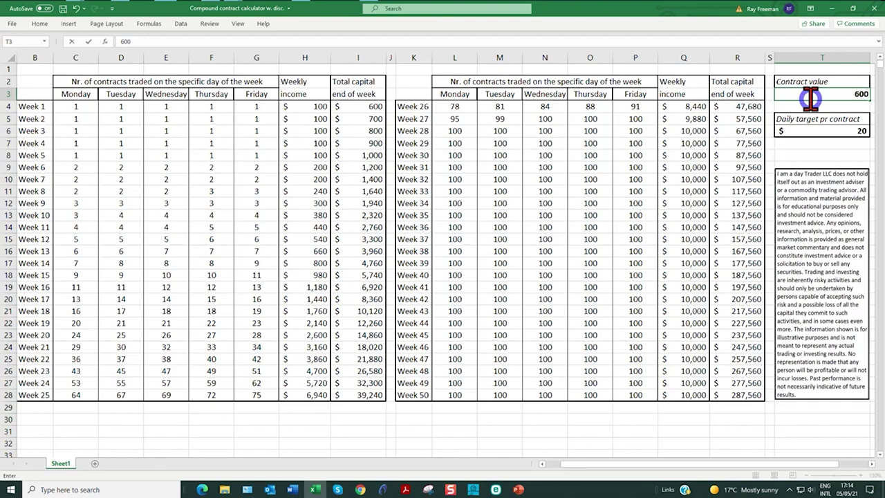
text(0)
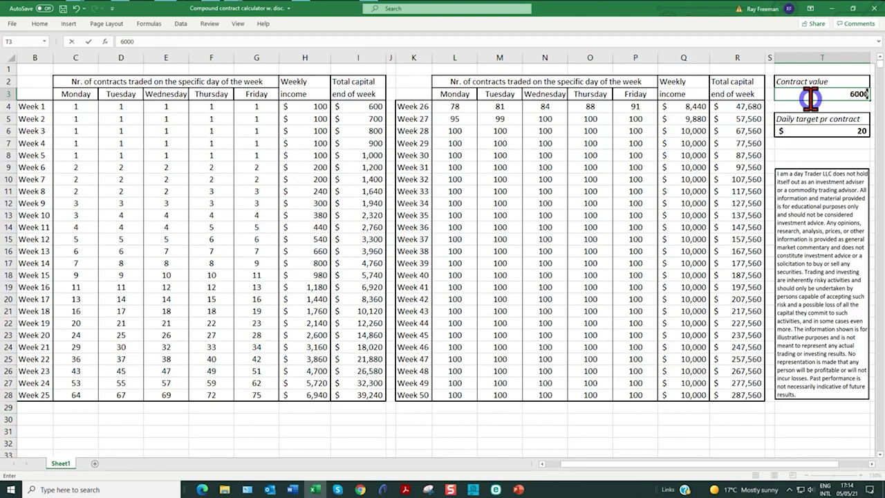
click(841, 135)
text(200)
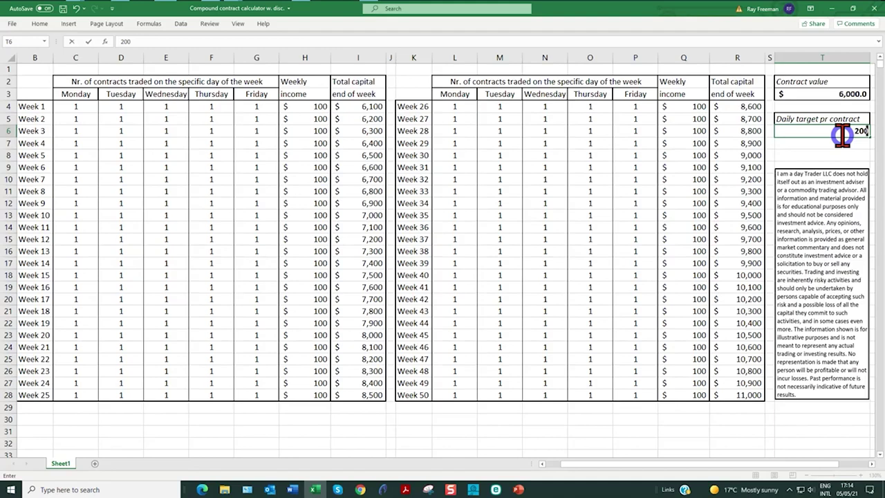
key(Return)
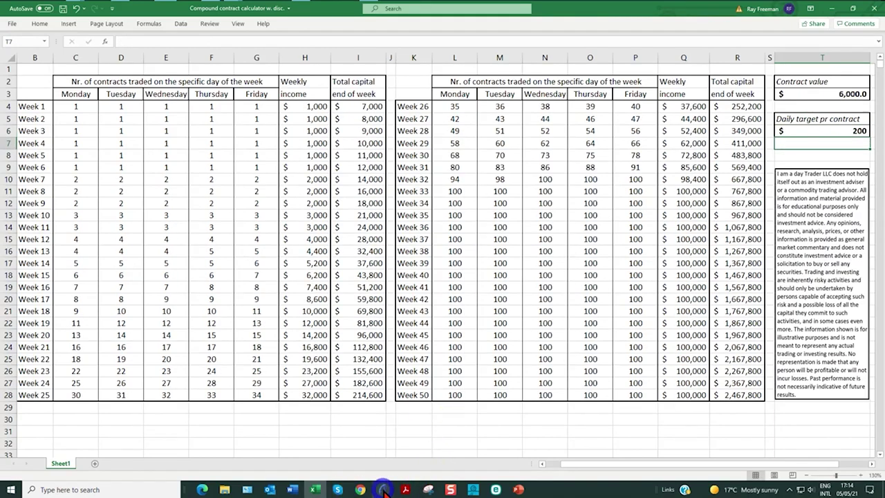
Switch to the TradeStation CL Desktop and examine recent price swings on the 0.02 - 0.01 crude oil Renko chart
mouse_move(388, 489)
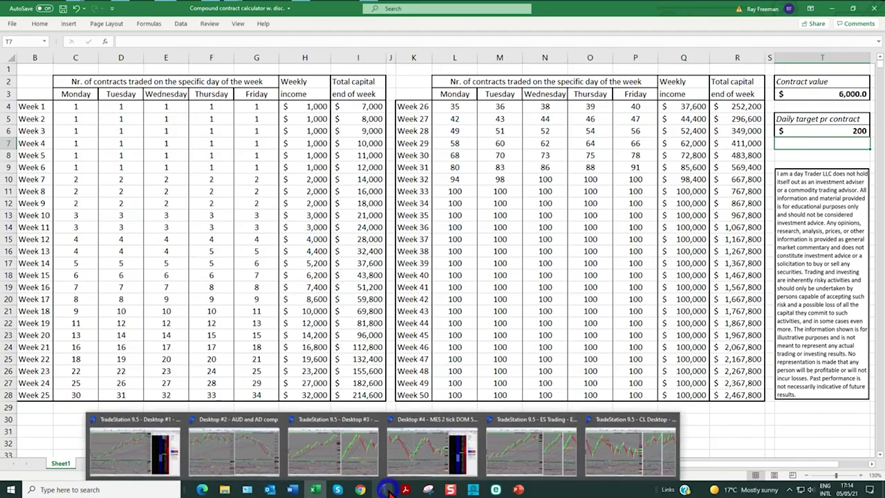
click(636, 458)
click(636, 456)
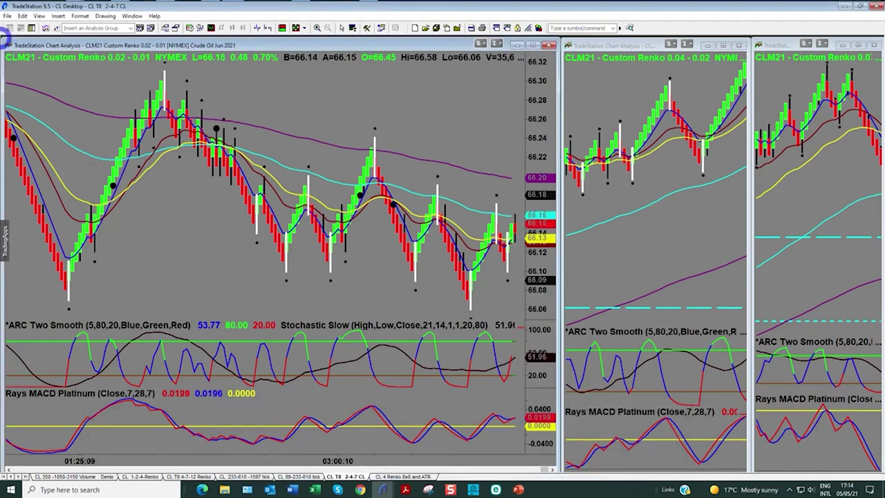
click(246, 196)
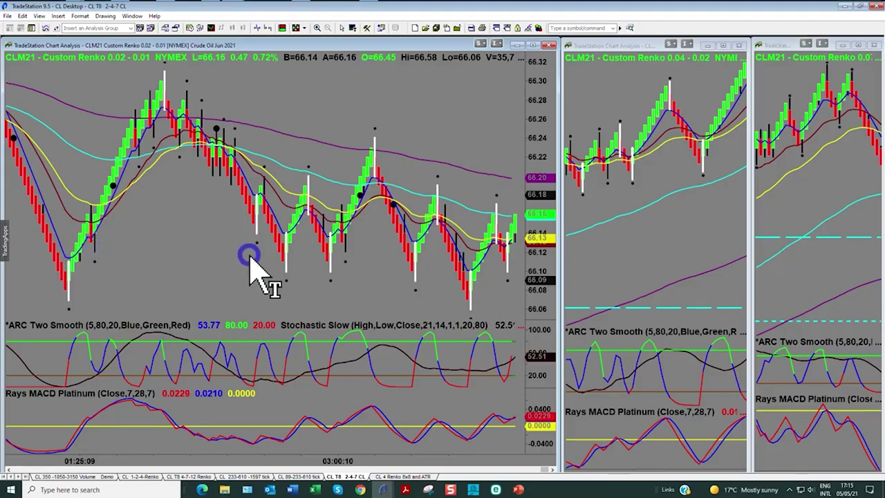
scroll(250, 257, up, 5)
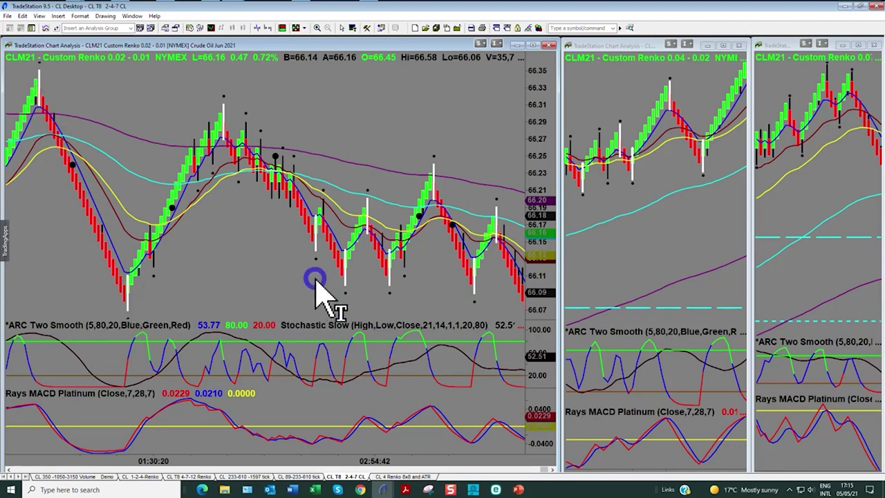
scroll(311, 283, up, 6)
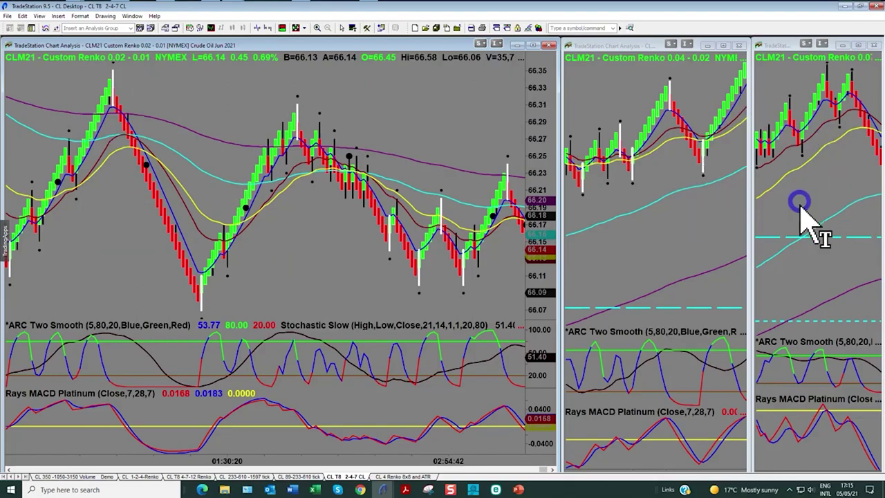
scroll(365, 273, up, 7)
scroll(366, 273, up, 3)
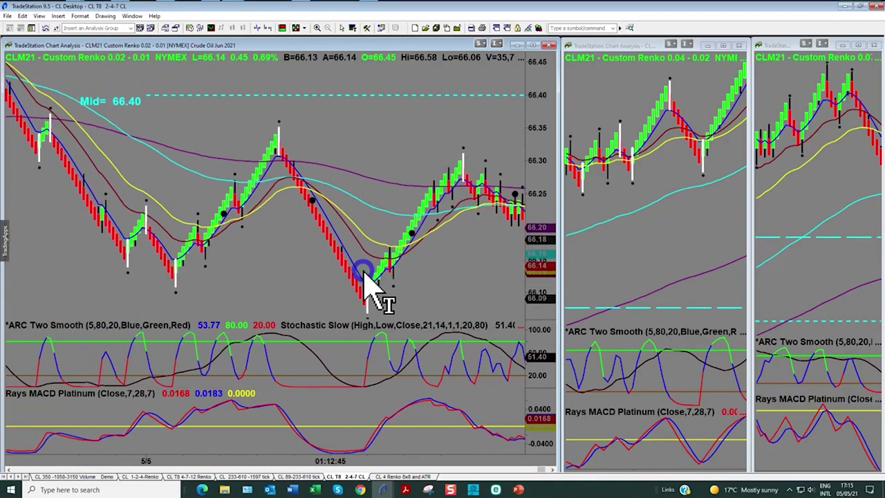
scroll(370, 273, down, 3)
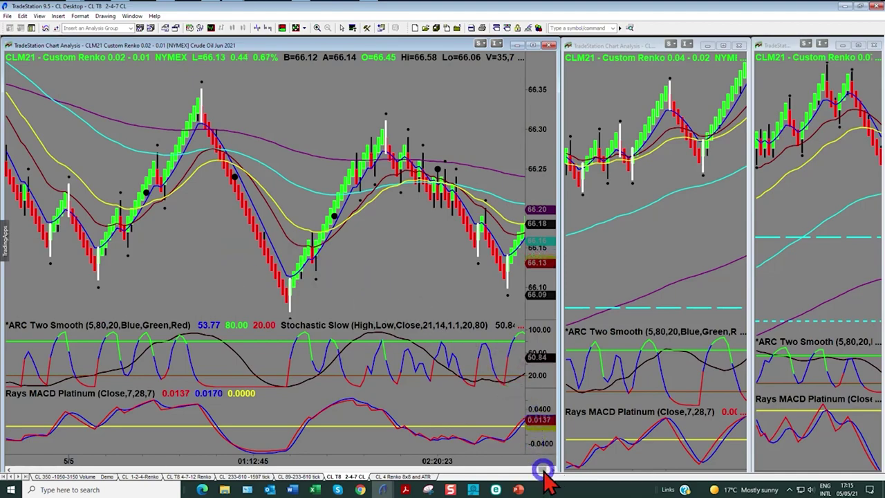
Go back to the earlier session on the 0.02 - 0.01 crude oil chart and examine the price moves around 18:00
drag(543, 470, 533, 470)
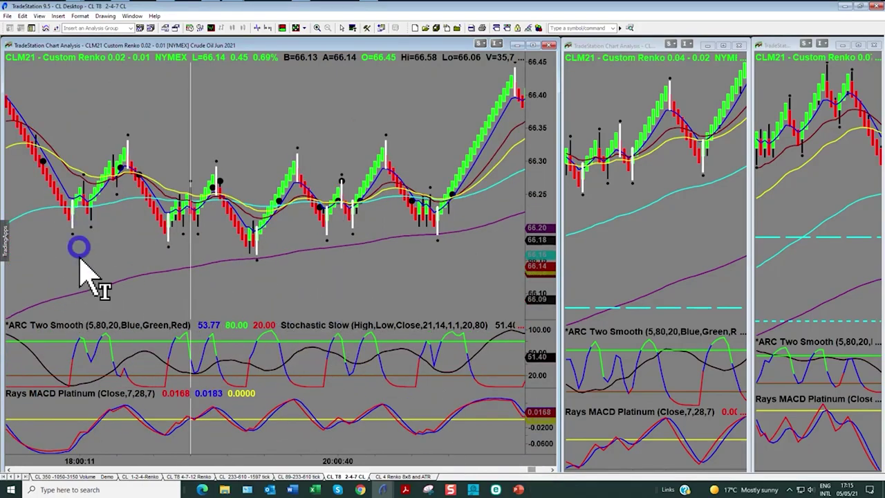
scroll(81, 273, down, 10)
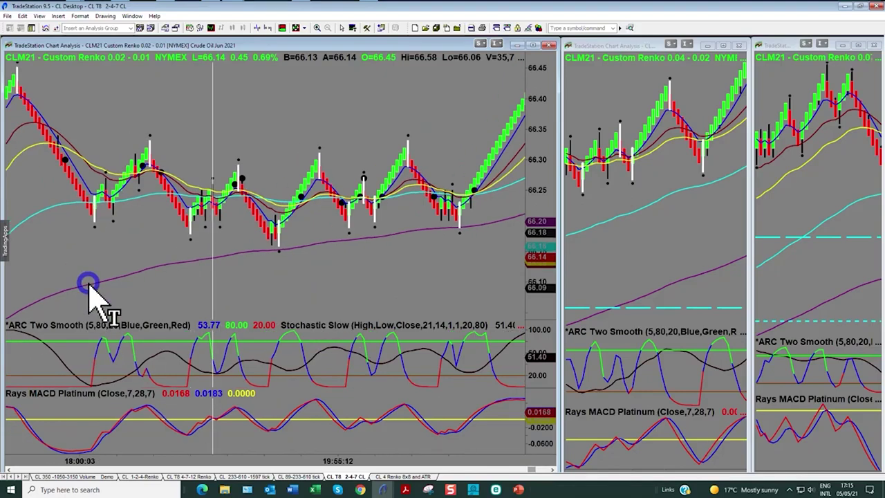
scroll(88, 285, up, 1)
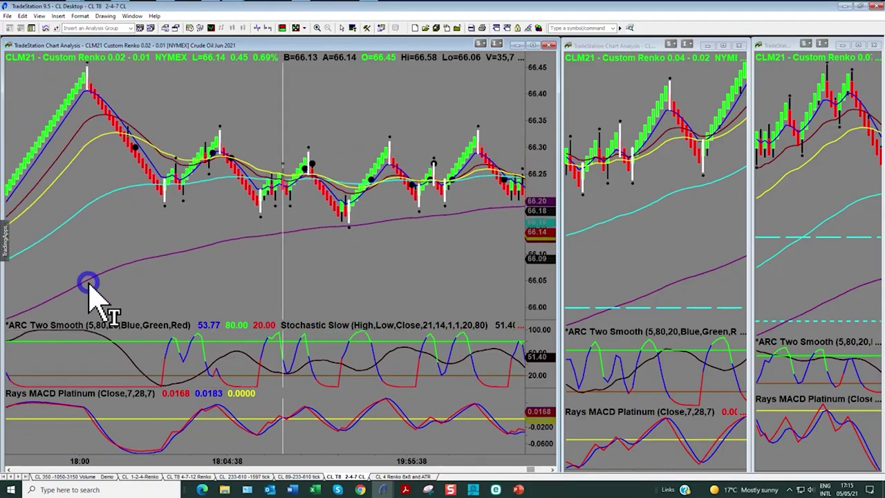
scroll(115, 307, up, 1)
scroll(79, 143, up, 1)
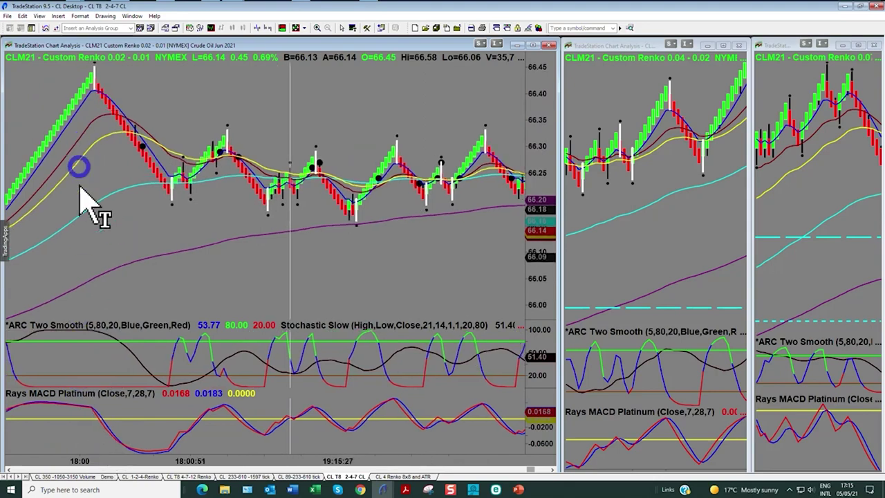
scroll(90, 458, up, 3)
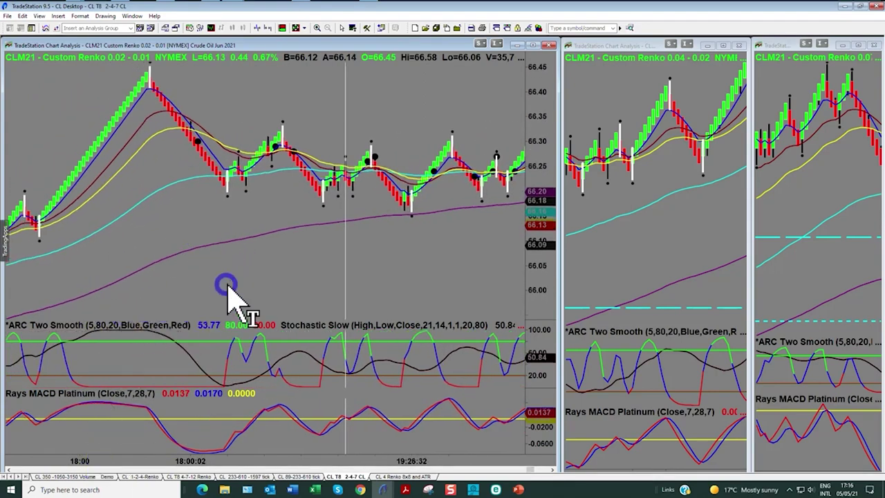
mouse_move(228, 305)
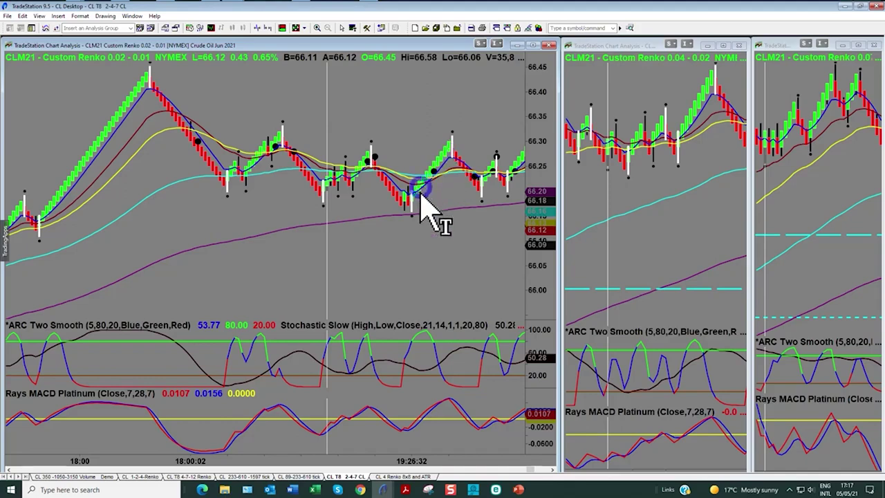
Compare the swings after 18:00 on the 0.02 - 0.01 crude oil chart with earlier price action on the two larger Renko charts
scroll(444, 265, down, 5)
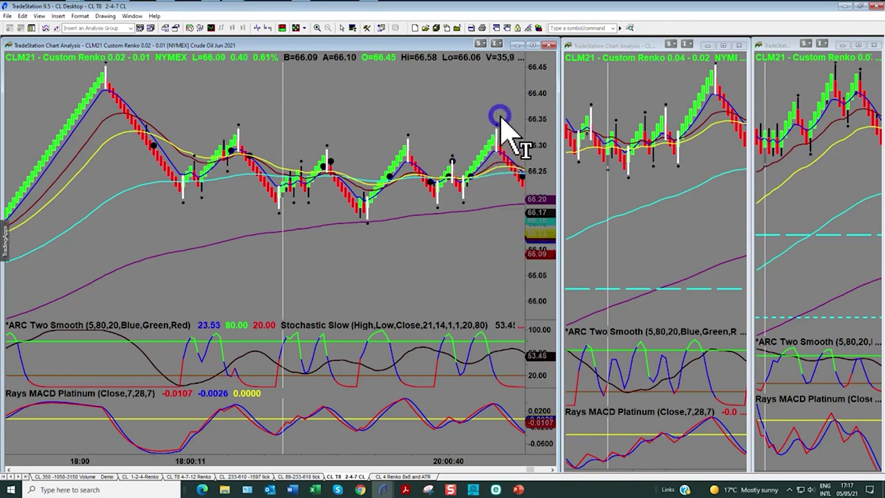
scroll(500, 117, down, 5)
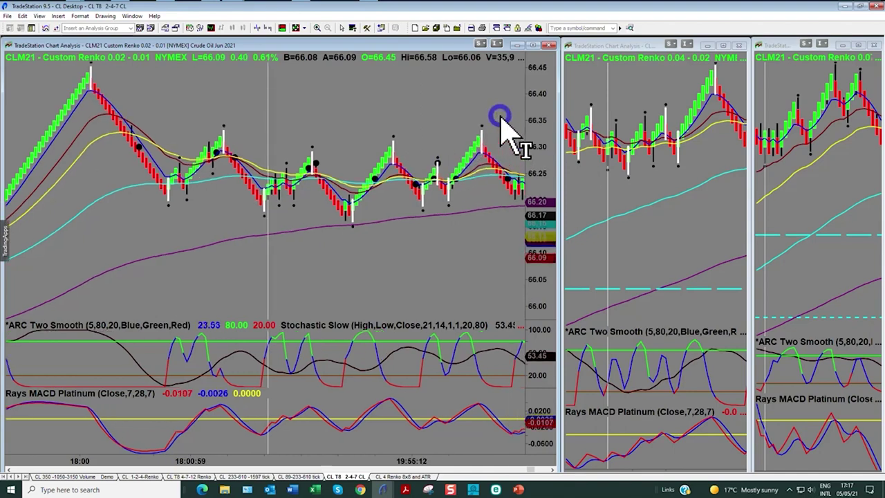
scroll(501, 117, down, 3)
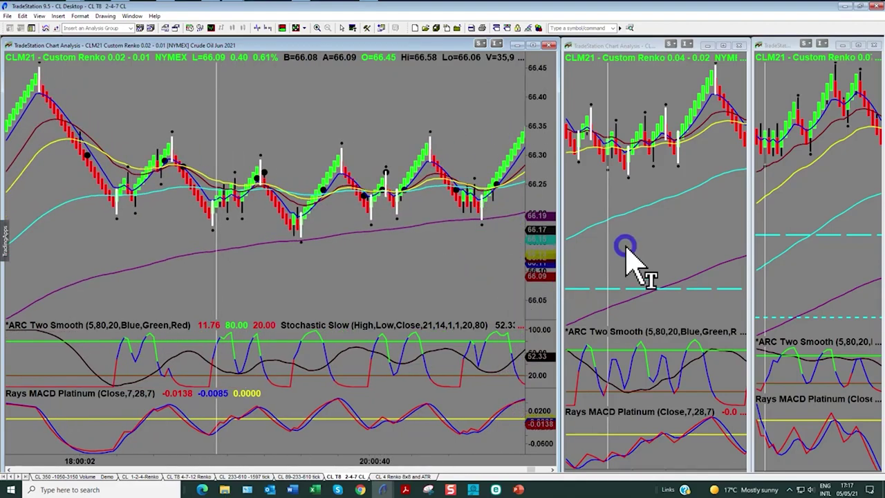
scroll(624, 250, down, 5)
scroll(624, 250, up, 3)
scroll(800, 239, up, 5)
scroll(800, 239, up, 2)
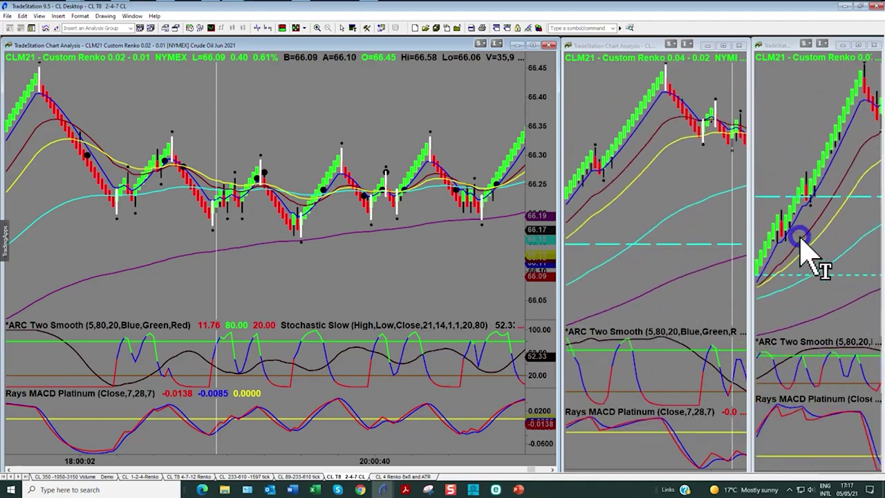
scroll(817, 201, up, 2)
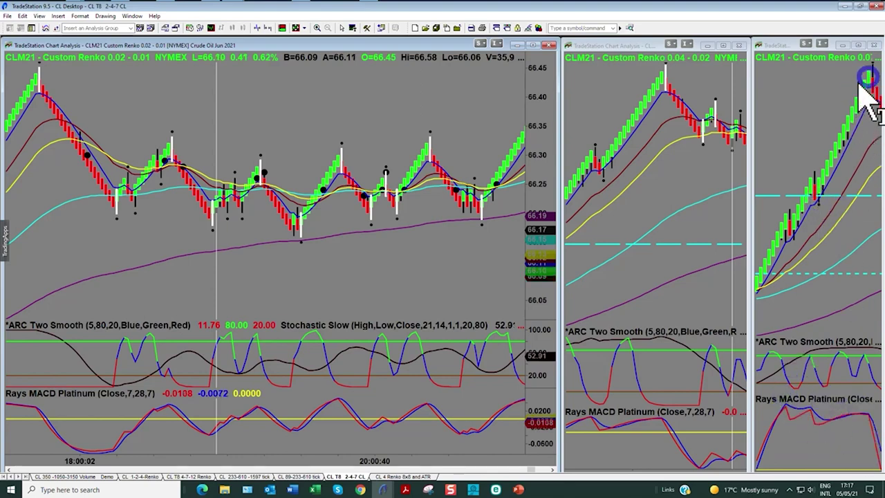
Examine the following crude oil swings from about 19:15 past 21:00 on the 0.02 - 0.01 Renko chart
scroll(491, 229, down, 4)
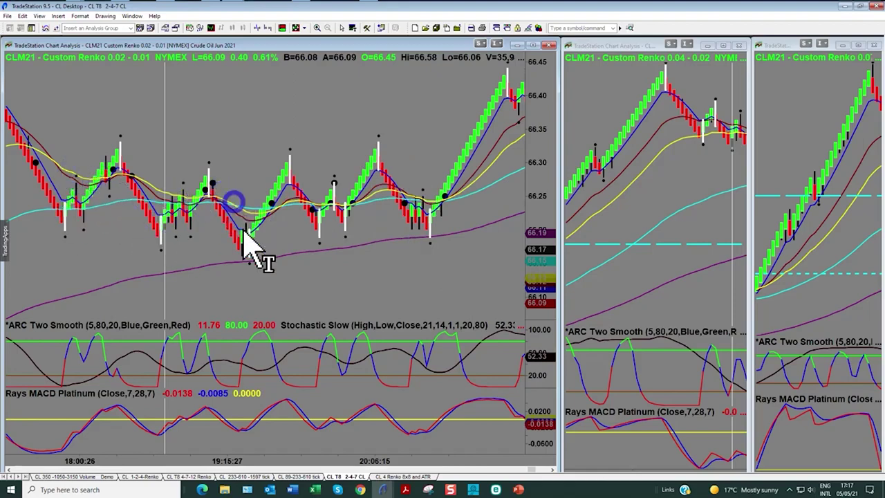
scroll(457, 252, down, 5)
scroll(456, 252, down, 8)
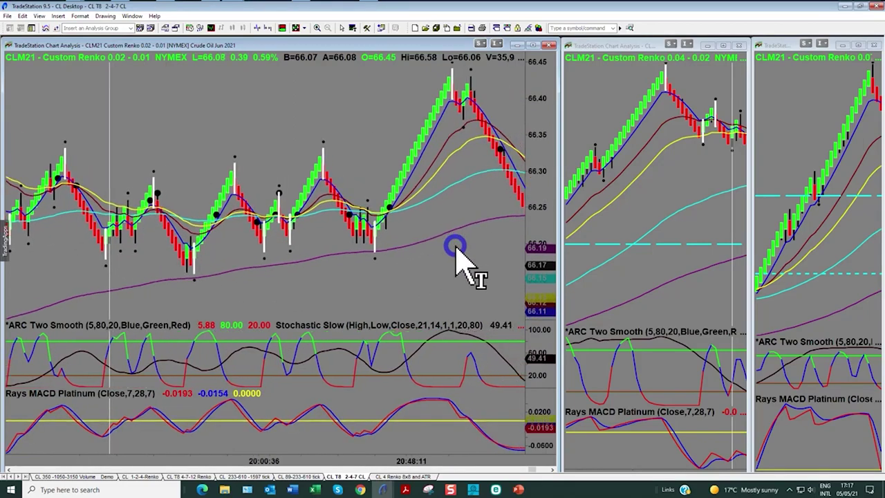
scroll(457, 252, down, 8)
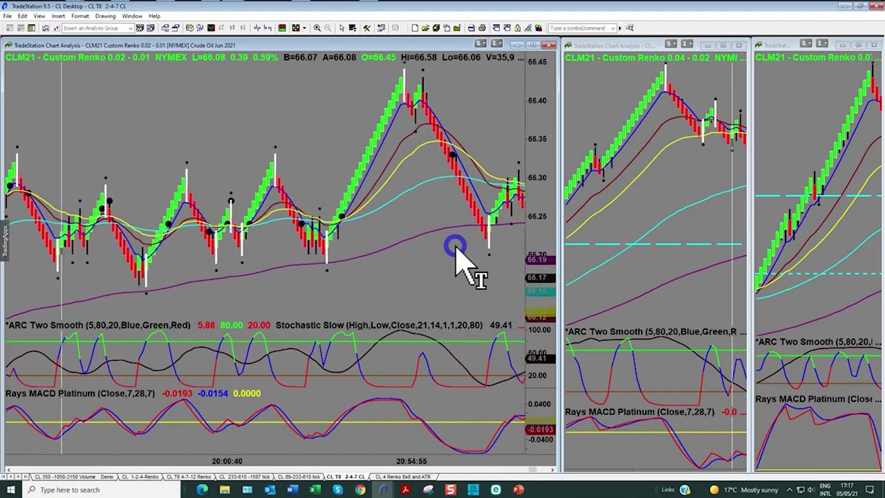
scroll(457, 253, down, 2)
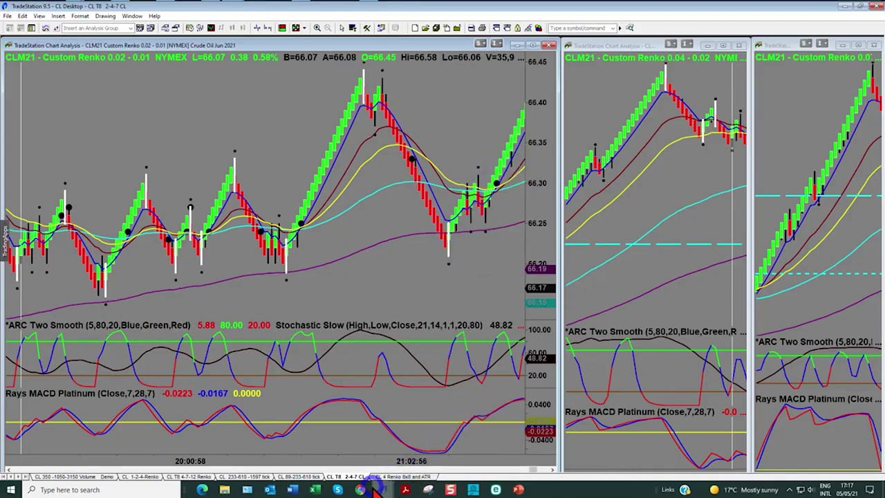
mouse_move(388, 490)
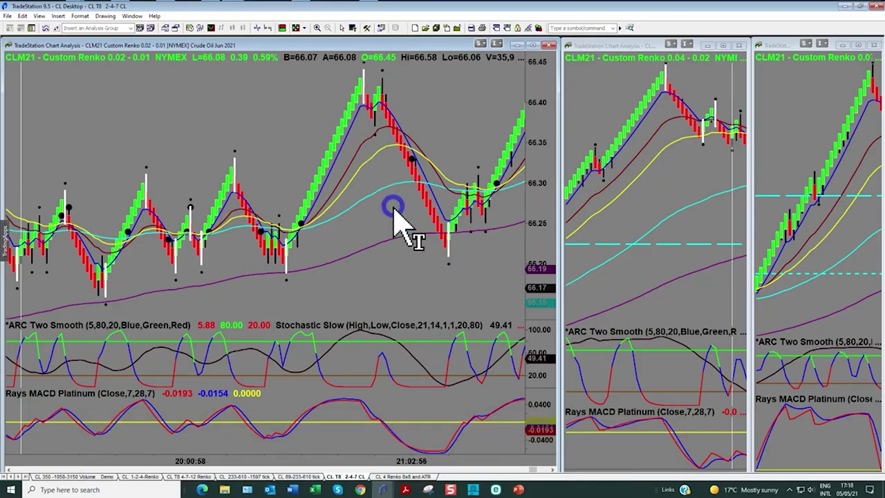
scroll(395, 217, down, 10)
scroll(395, 220, down, 4)
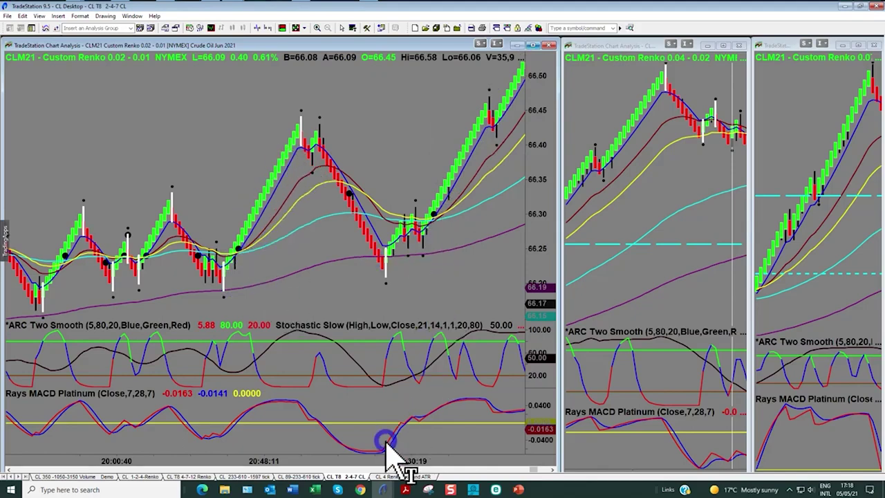
Switch back to the Excel contract calculator and set the contract value to 5,000
click(317, 490)
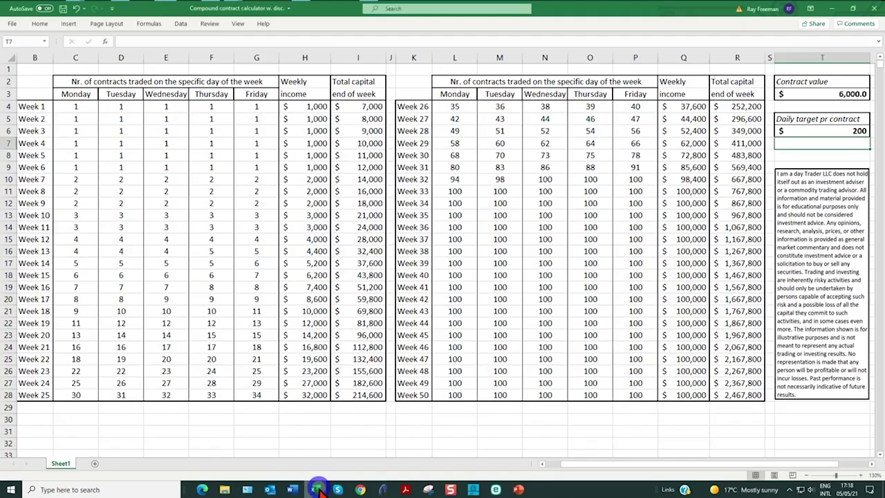
click(818, 94)
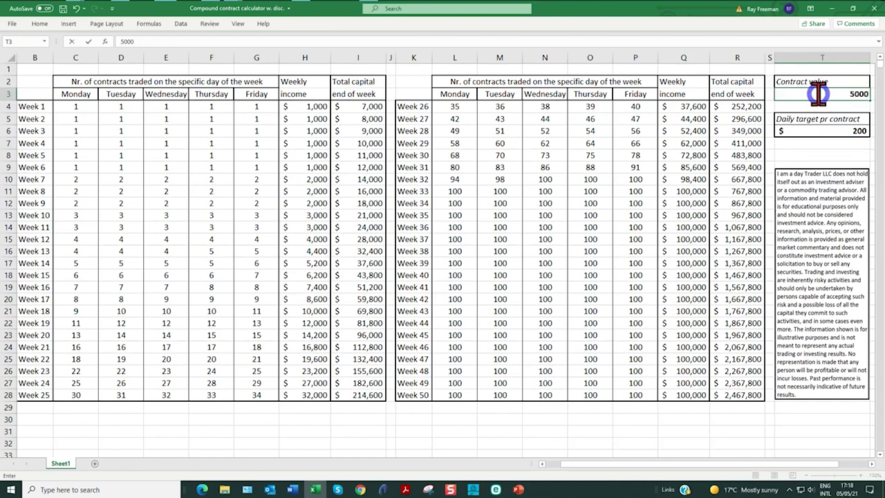
key(Return)
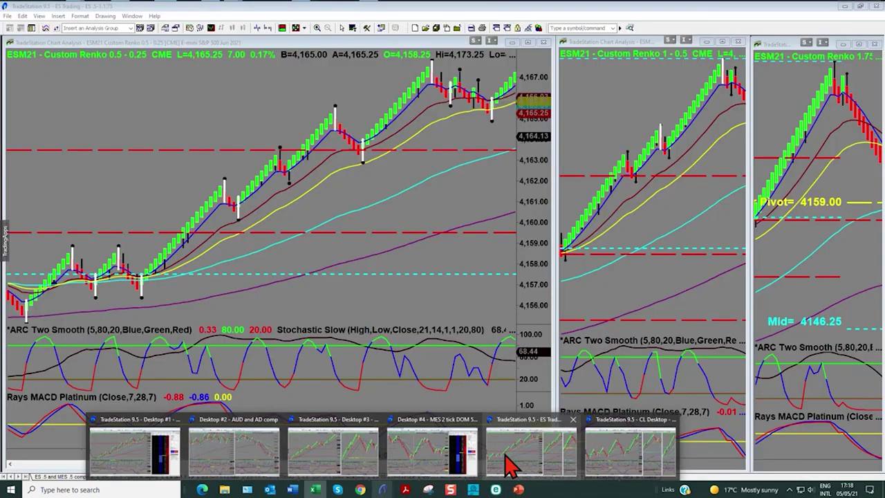
Switch to the TradeStation ES Trading desktop and examine the latest swings on the 0.5 - 0.25 E-mini S&P 500 Renko chart
click(506, 458)
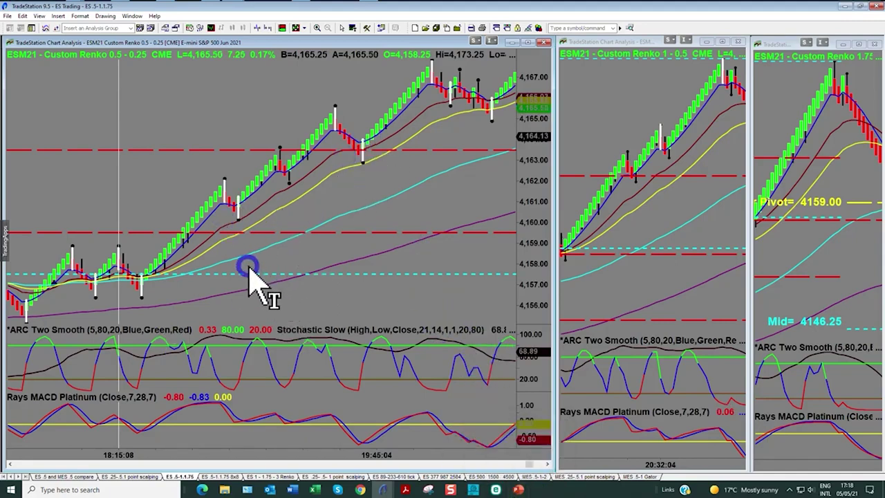
scroll(387, 356, down, 3)
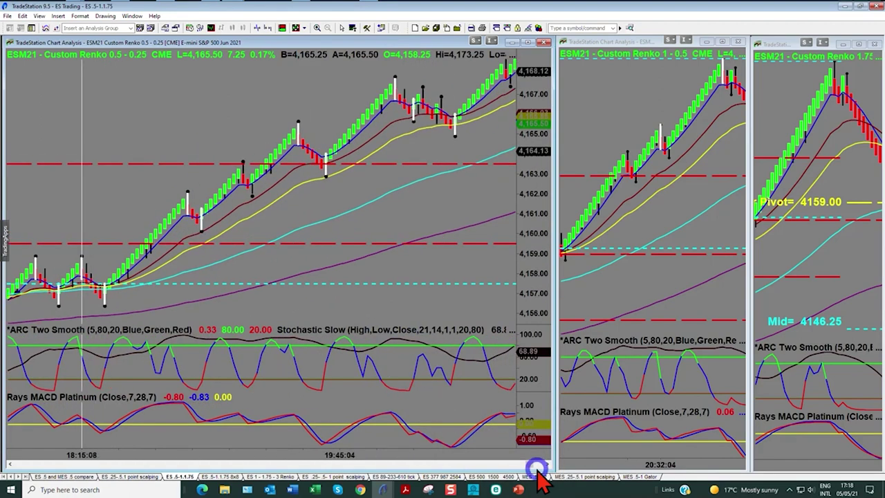
click(531, 464)
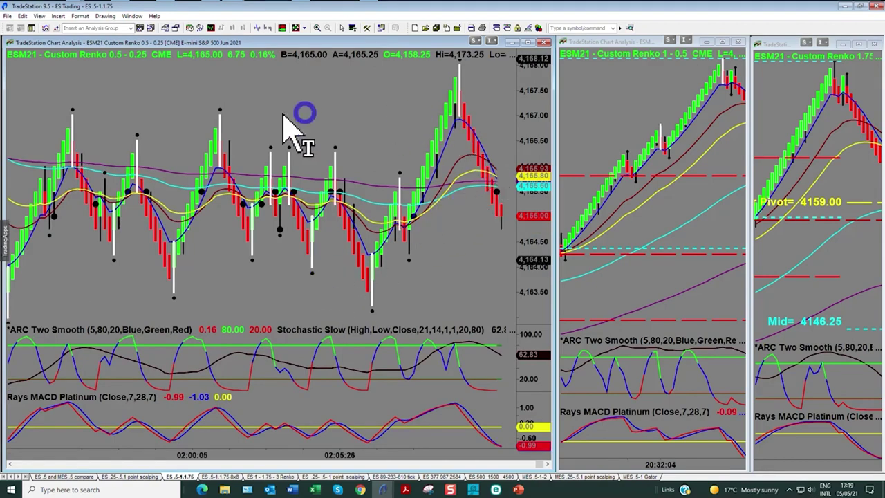
Draw a vertical line at the 17:00 open on the 0.5 - 0.25 E-mini S&P 500 Renko chart
drag(237, 253, 297, 264)
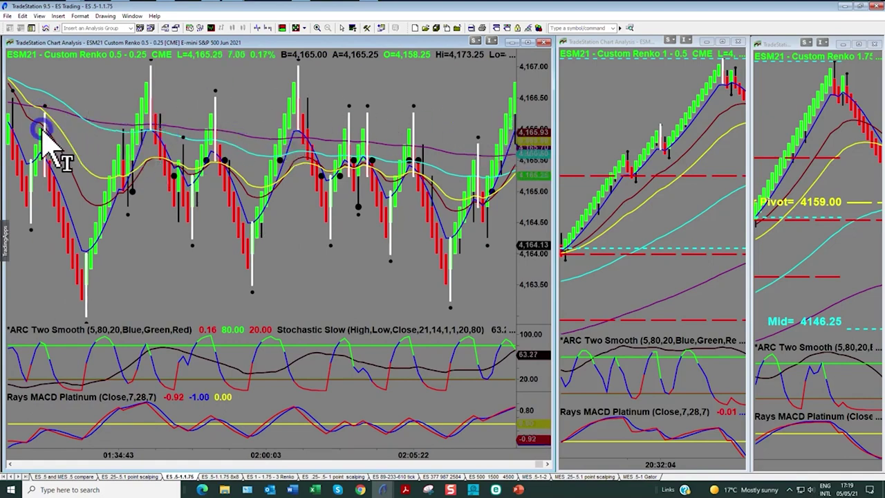
scroll(389, 242, up, 10)
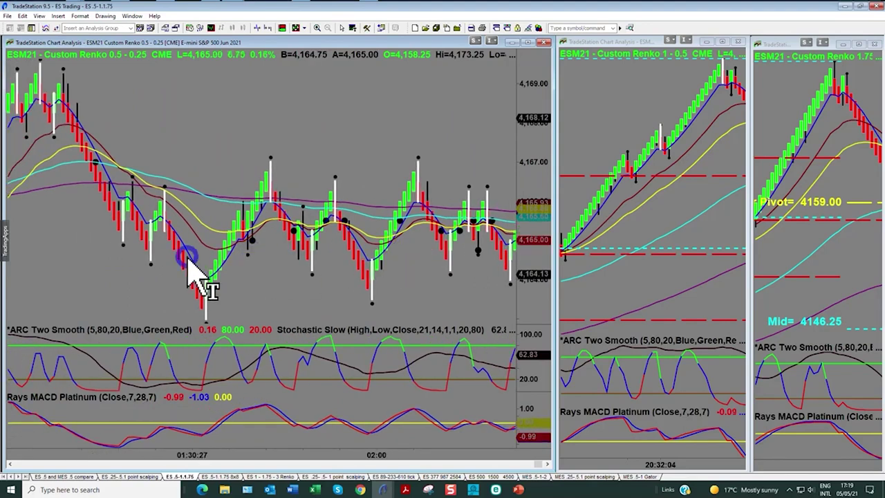
scroll(422, 266, down, 2)
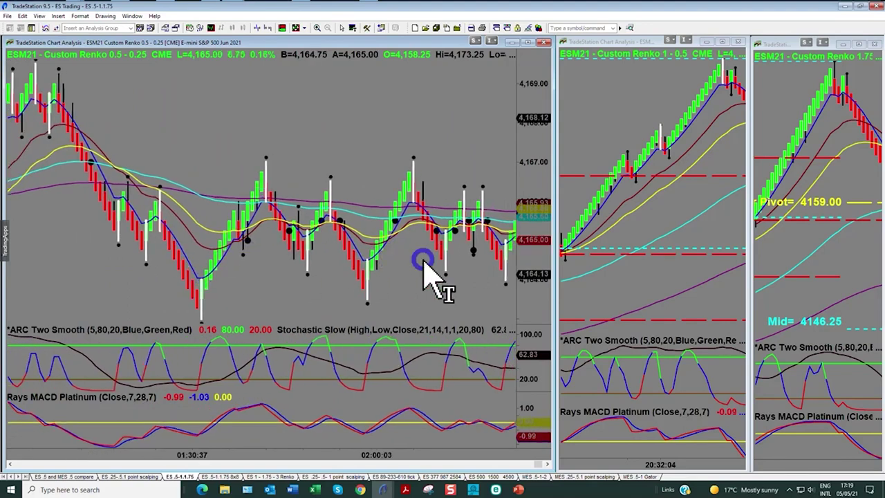
scroll(424, 266, up, 5)
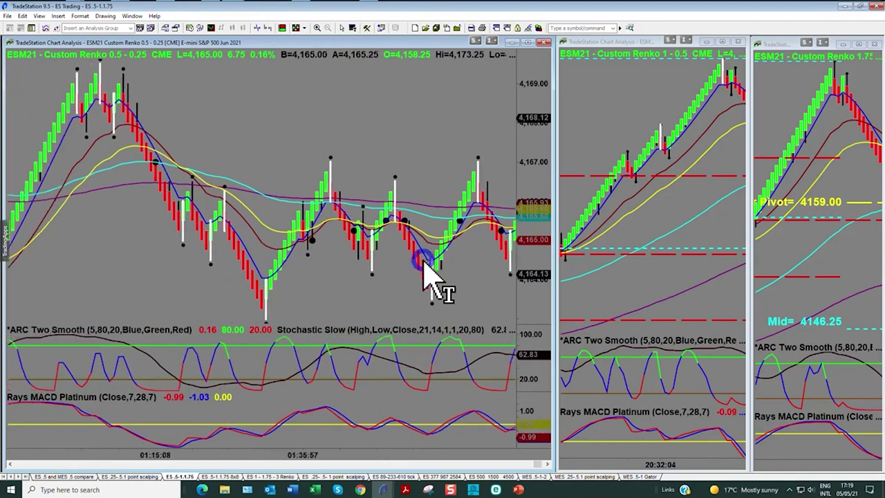
click(529, 463)
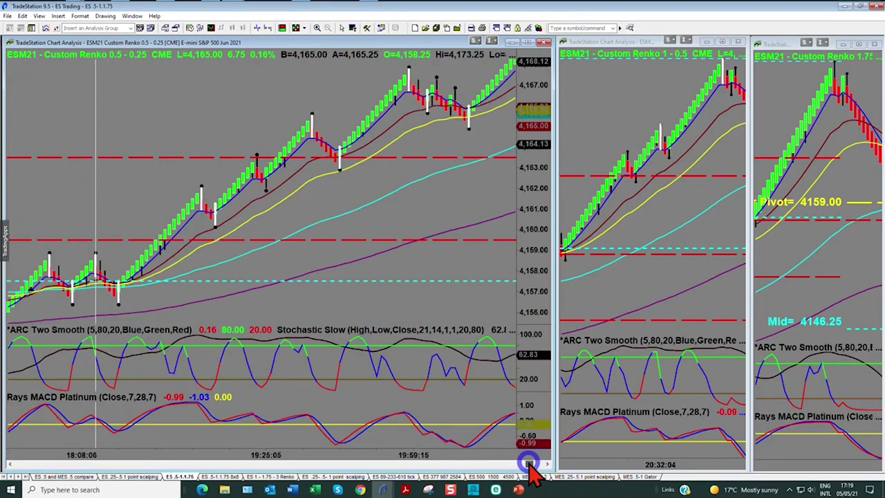
click(528, 464)
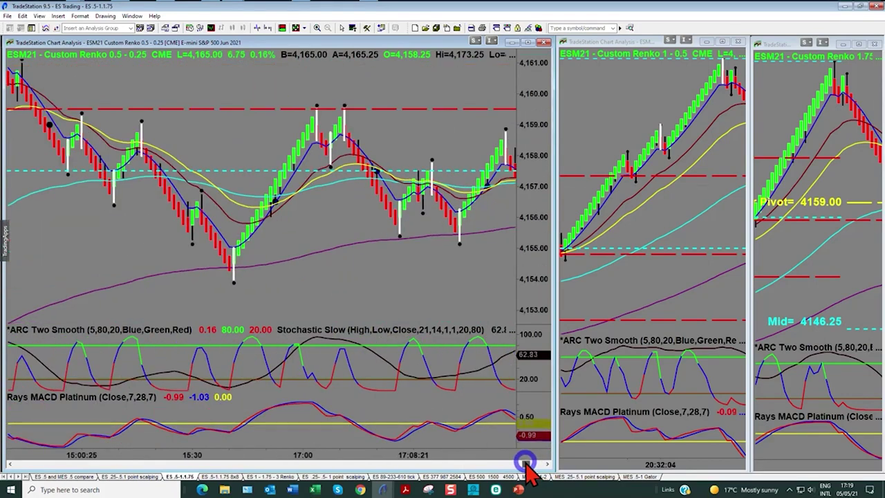
mouse_move(315, 222)
mouse_down()
mouse_move(306, 224)
mouse_move(306, 207)
mouse_up()
click(110, 15)
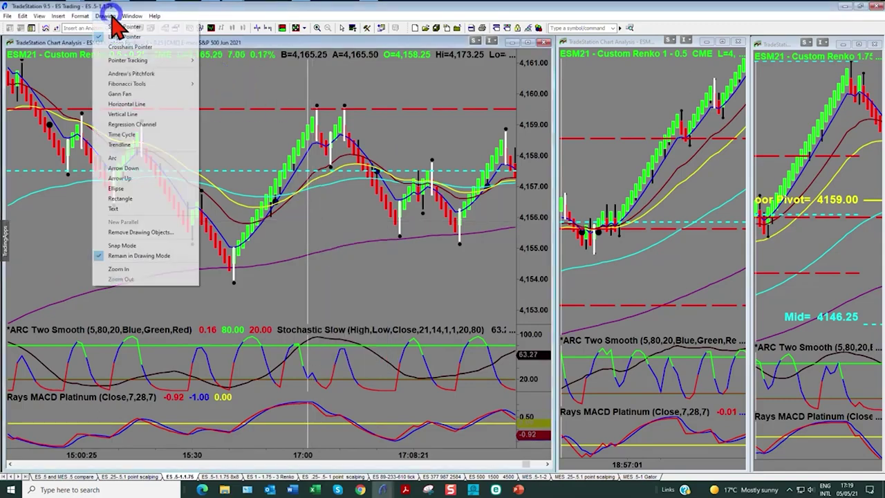
click(128, 115)
click(304, 407)
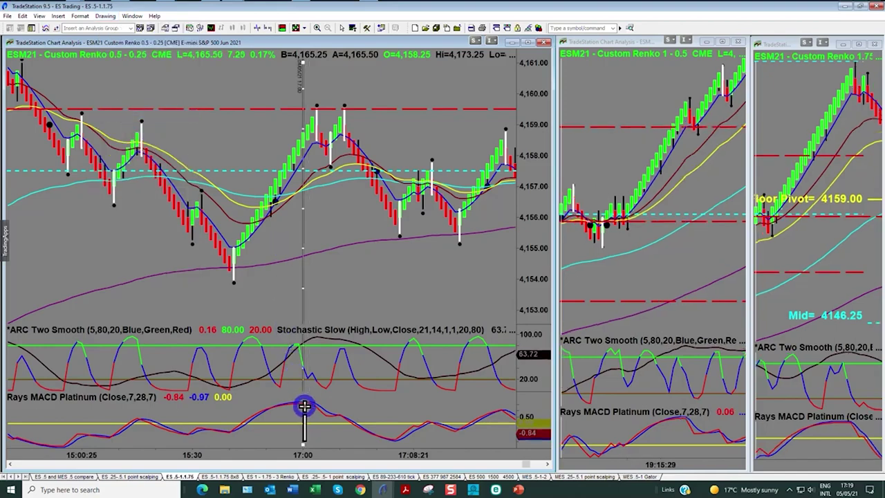
Add the text label "X open" just after the 17:00 vertical line, below the price swings, and return to the normal pointer
click(103, 15)
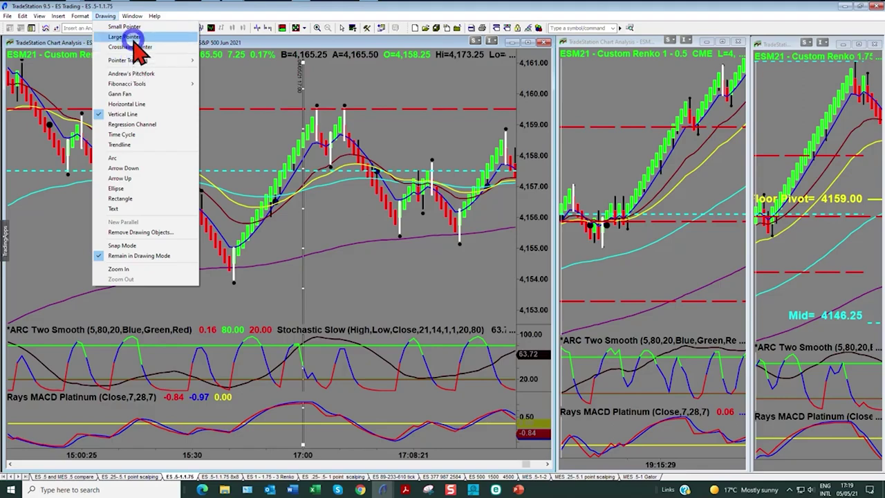
click(137, 206)
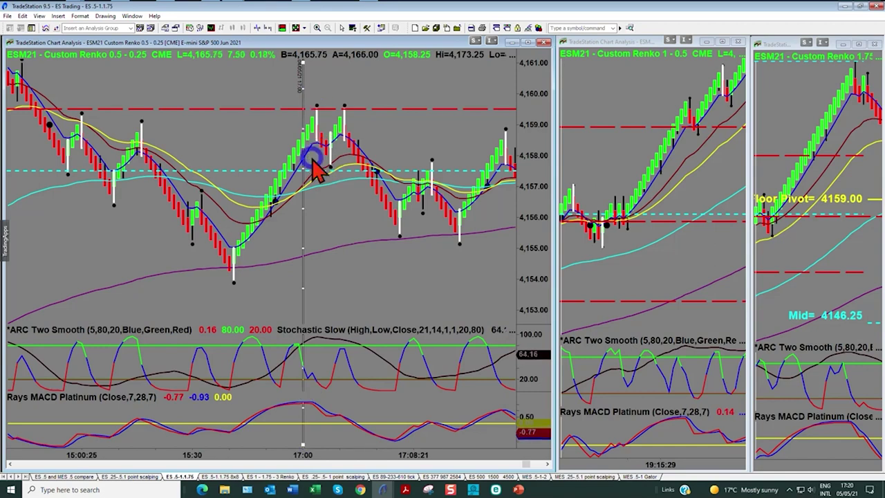
click(310, 220)
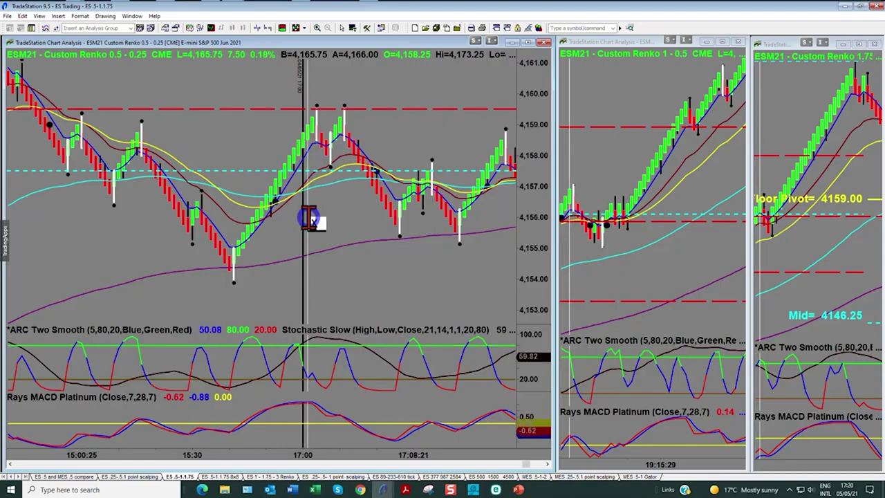
text(pen)
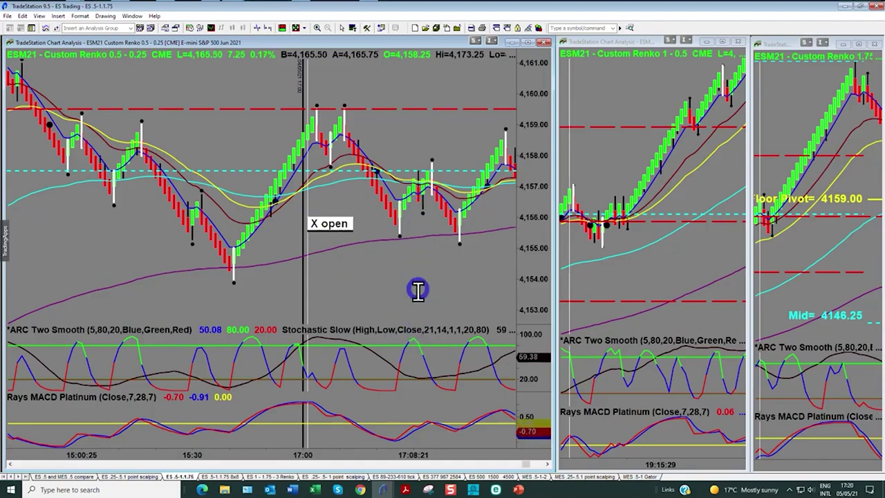
click(111, 15)
click(117, 26)
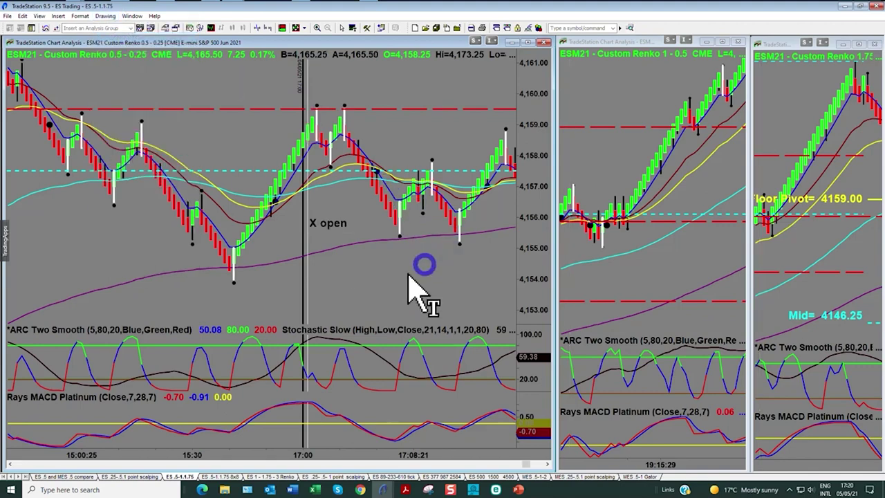
mouse_move(407, 305)
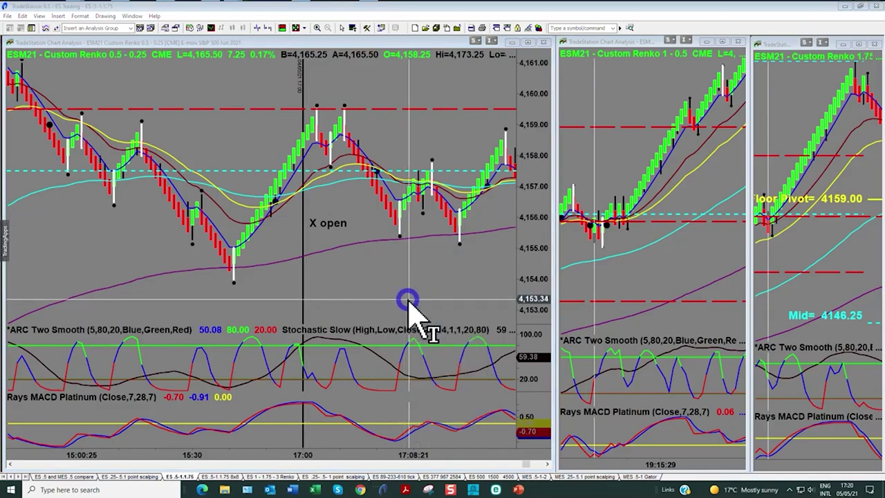
right_click(406, 301)
click(397, 310)
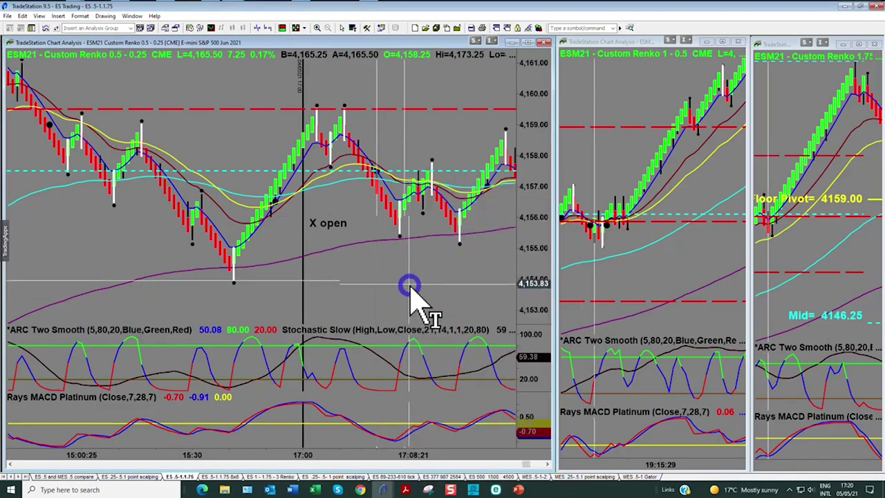
Bring the larger Renko charts back to the 17:00 open and compare them with the 0.5 - 0.25 chart
drag(618, 293, 790, 292)
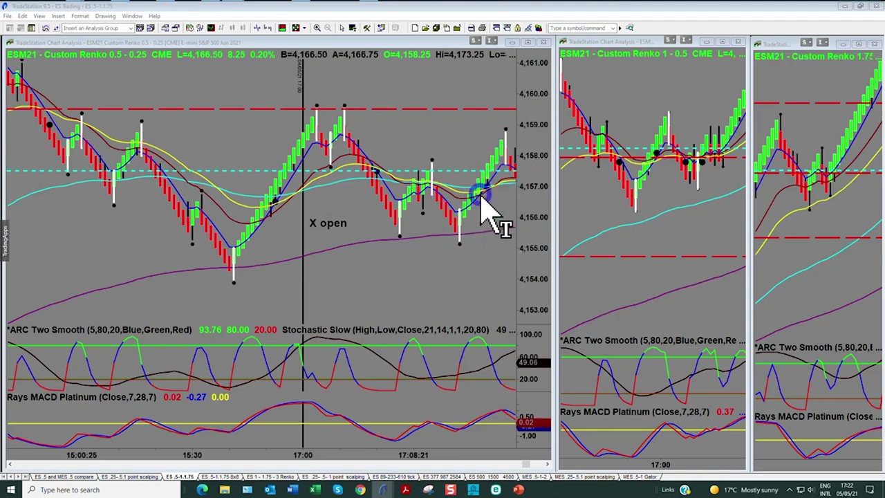
click(405, 272)
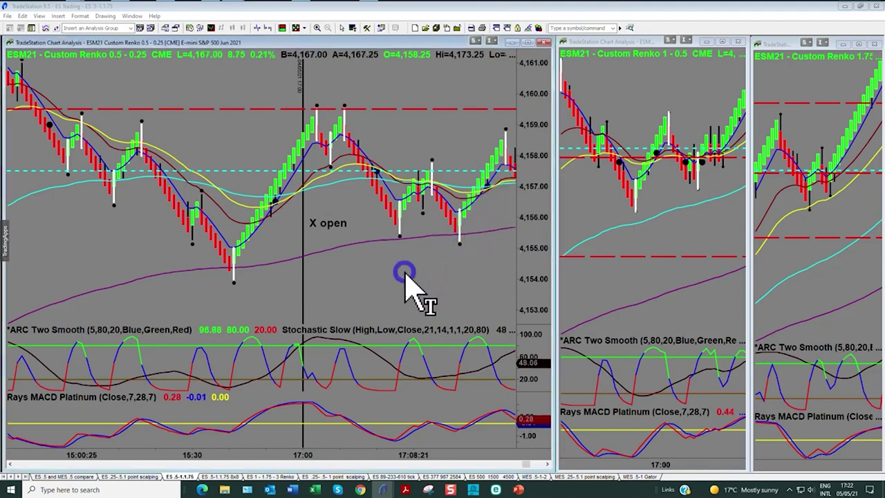
right_click(454, 282)
click(458, 284)
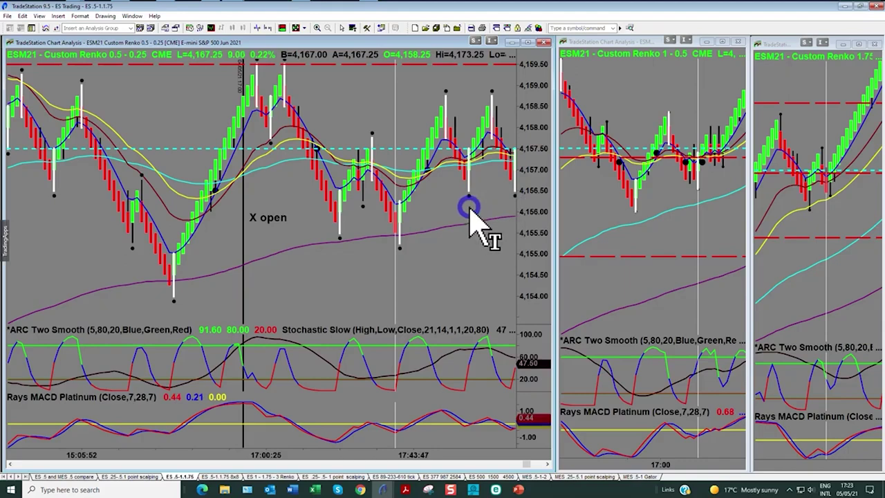
Examine the swings following the 17:00 open on the 0.5 - 0.25 E-mini S&P 500 Renko chart
scroll(475, 223, down, 4)
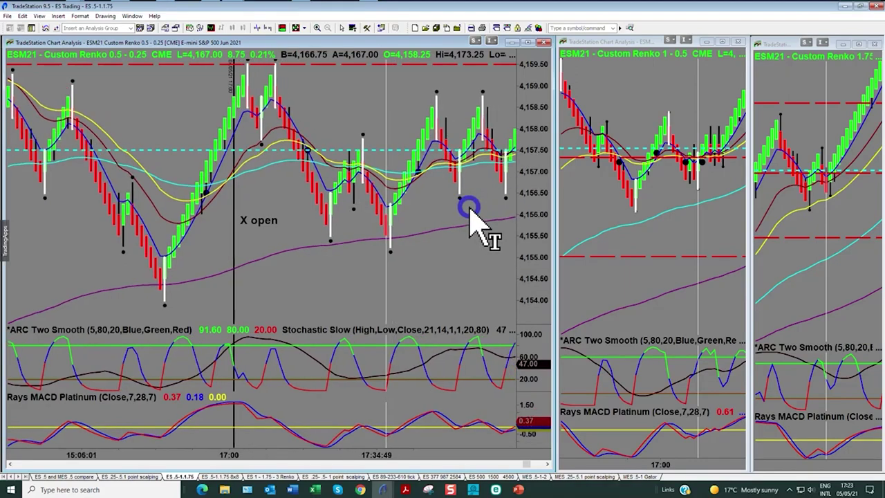
scroll(470, 220, down, 1)
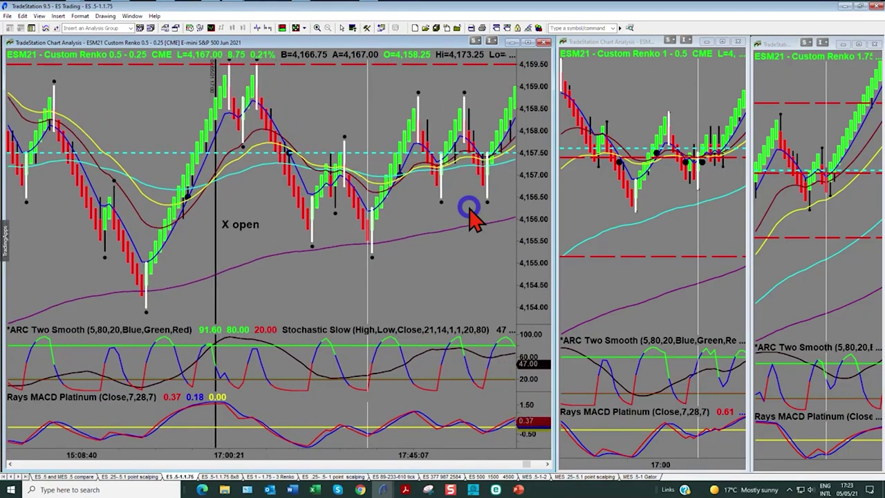
scroll(470, 220, down, 1)
scroll(471, 213, down, 5)
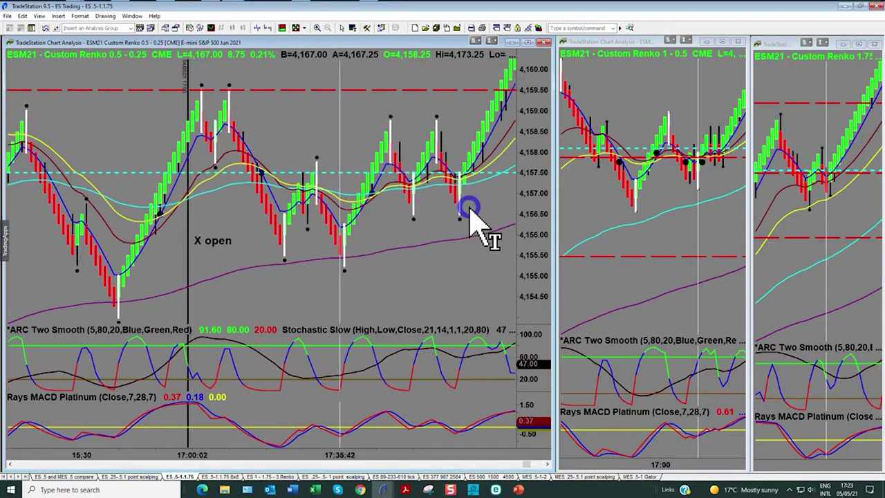
scroll(470, 215, down, 2)
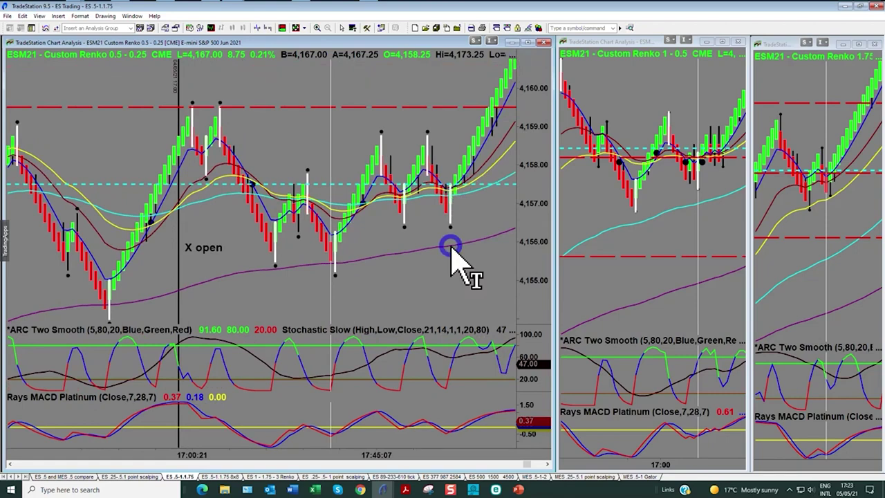
scroll(482, 212, down, 1)
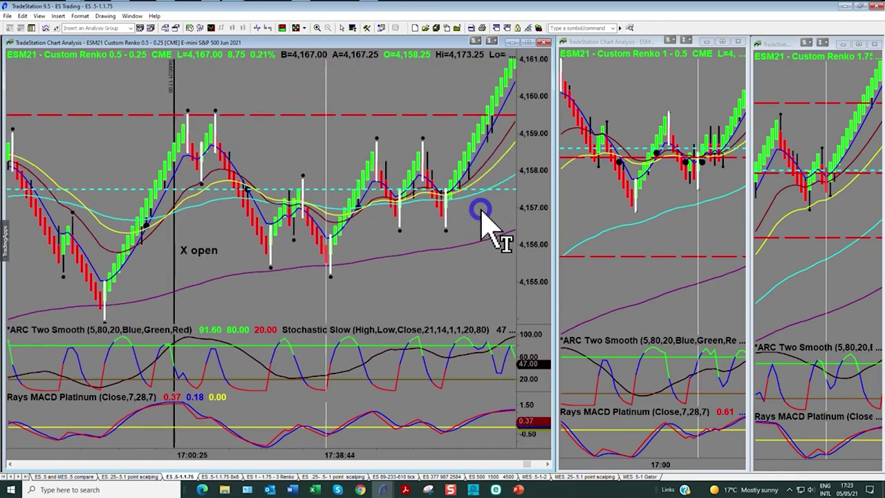
scroll(482, 212, down, 1)
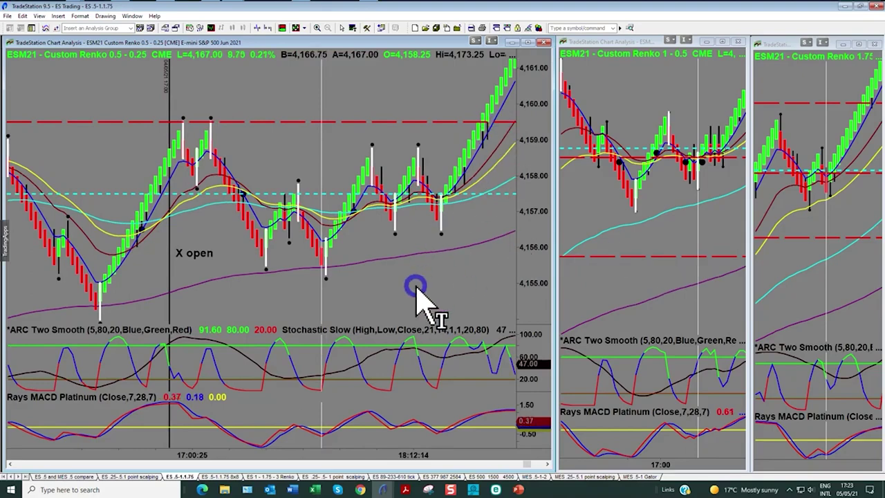
scroll(416, 284, down, 2)
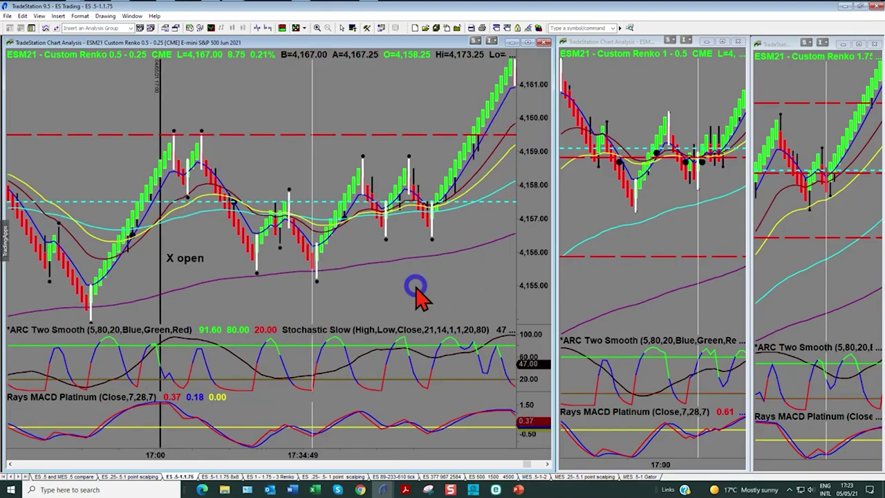
scroll(417, 283, down, 1)
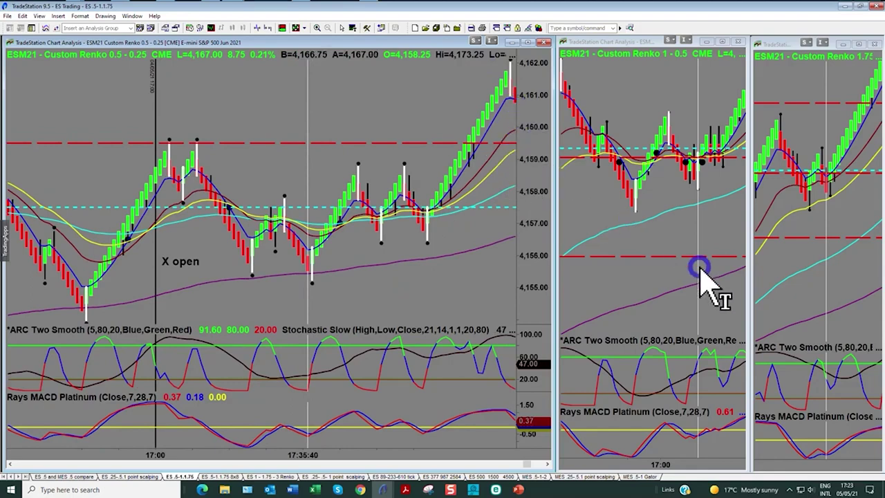
Examine the rally after 18:00 on the 0.5 - 0.25 chart alongside the same move on the 1 - 0.5 Renko chart
scroll(700, 270, down, 1)
scroll(699, 270, down, 2)
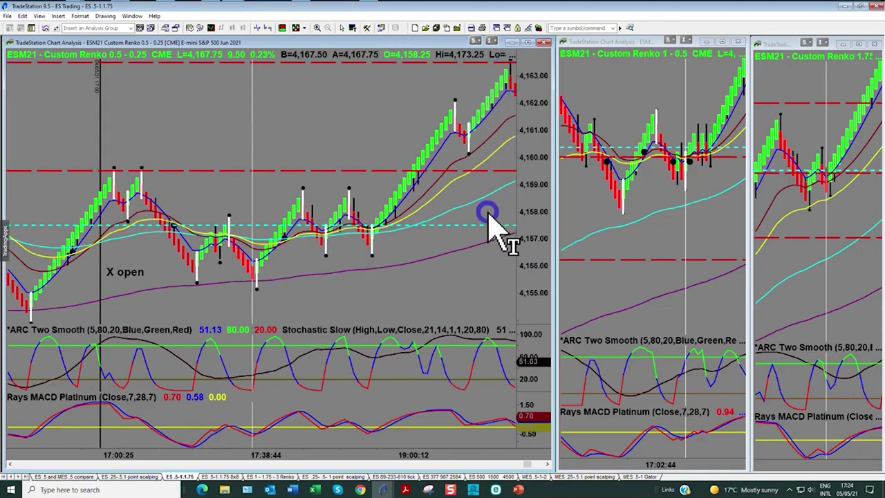
scroll(487, 228, down, 4)
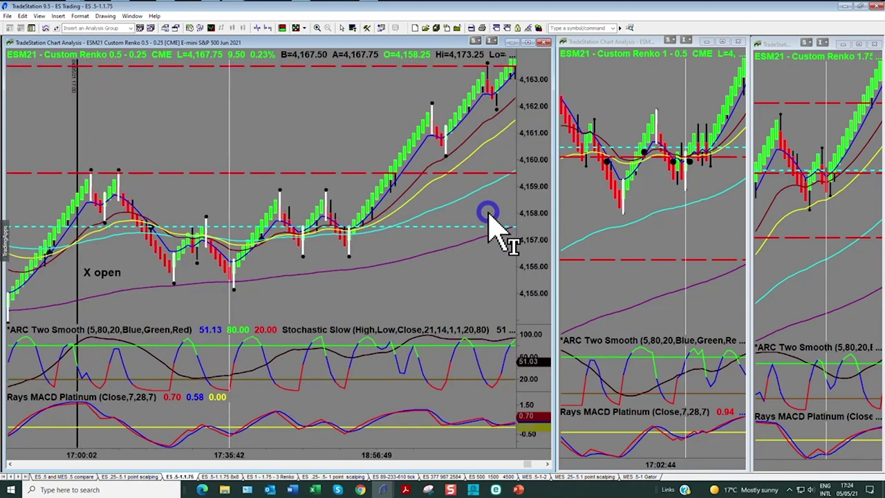
scroll(489, 225, down, 1)
scroll(489, 224, down, 2)
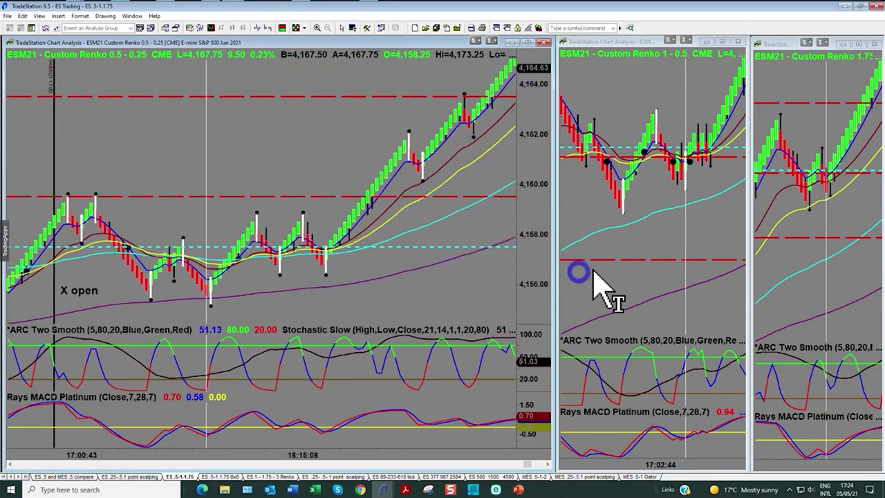
scroll(664, 267, down, 3)
scroll(674, 262, down, 1)
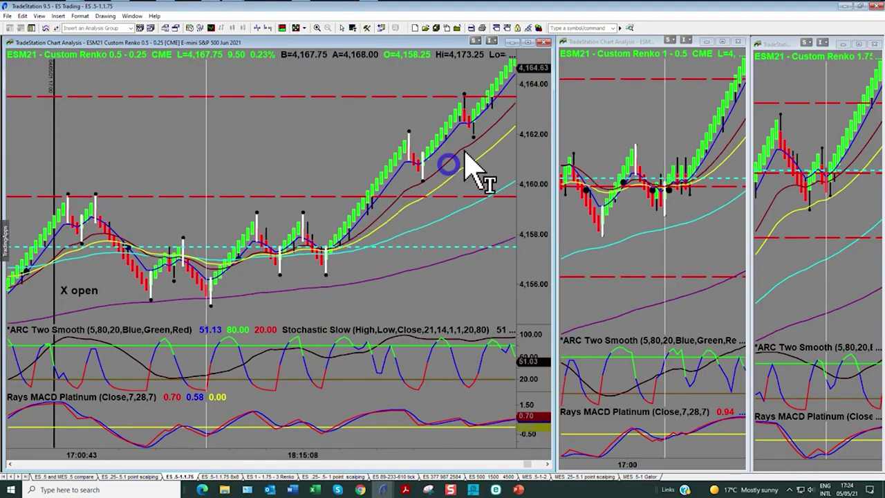
scroll(738, 229, down, 2)
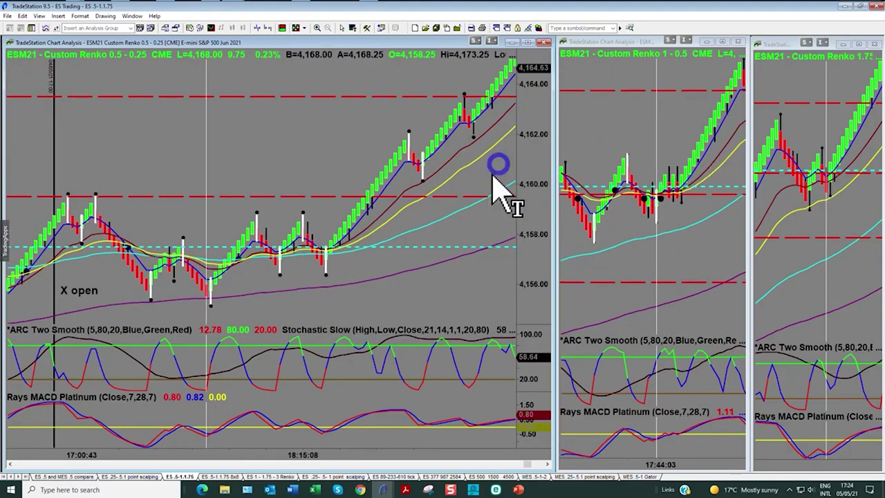
scroll(423, 228, down, 1)
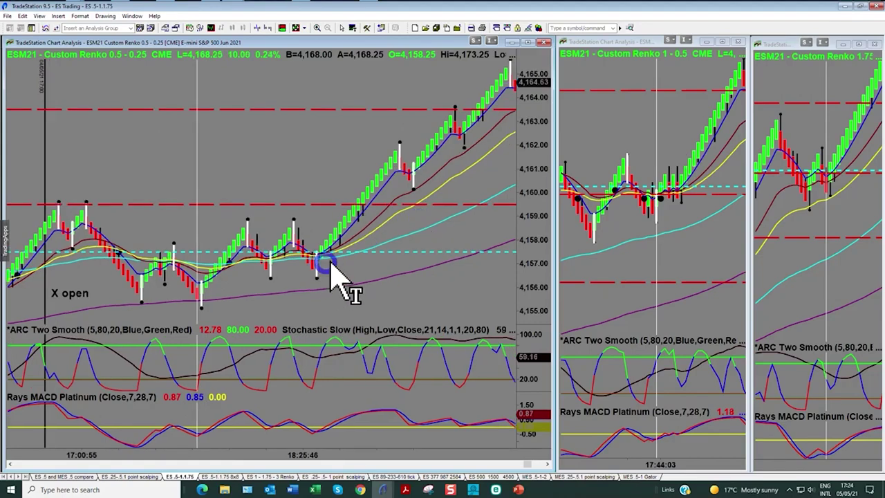
Turn on the ATR stop and flip indicator on the 0.5 - 0.25 E-mini S&P 500 chart
right_click(280, 161)
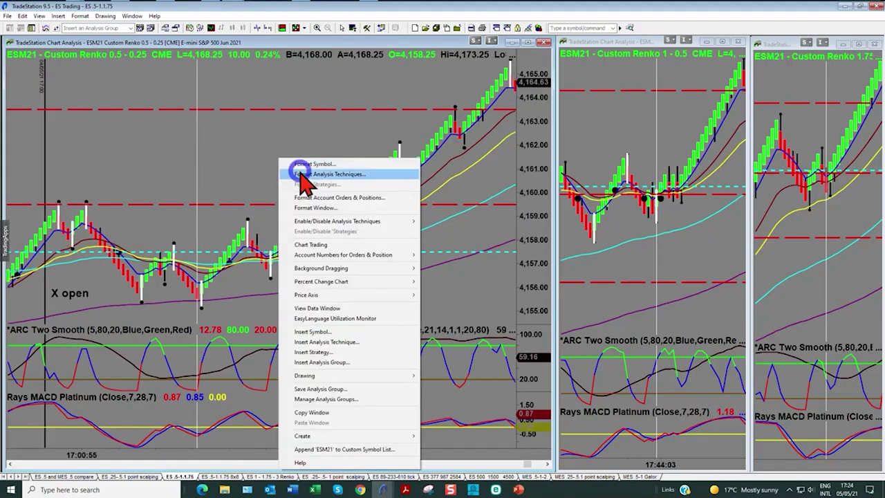
click(301, 174)
click(265, 200)
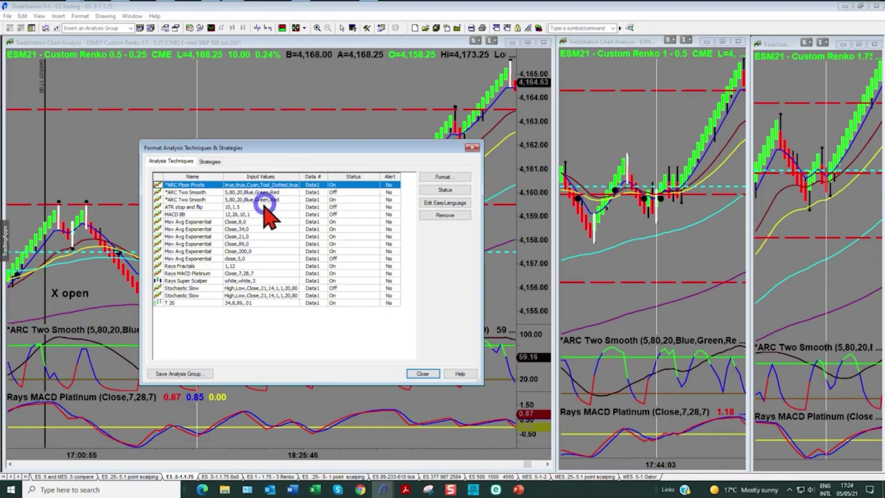
click(263, 207)
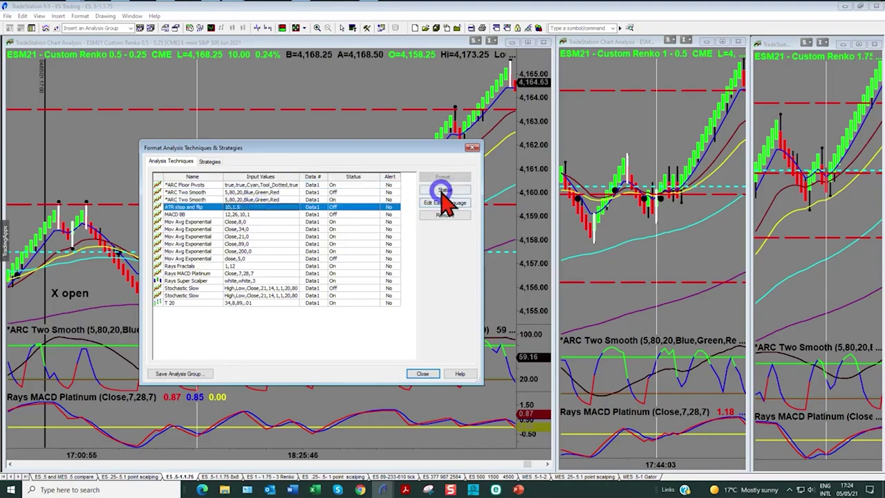
click(422, 373)
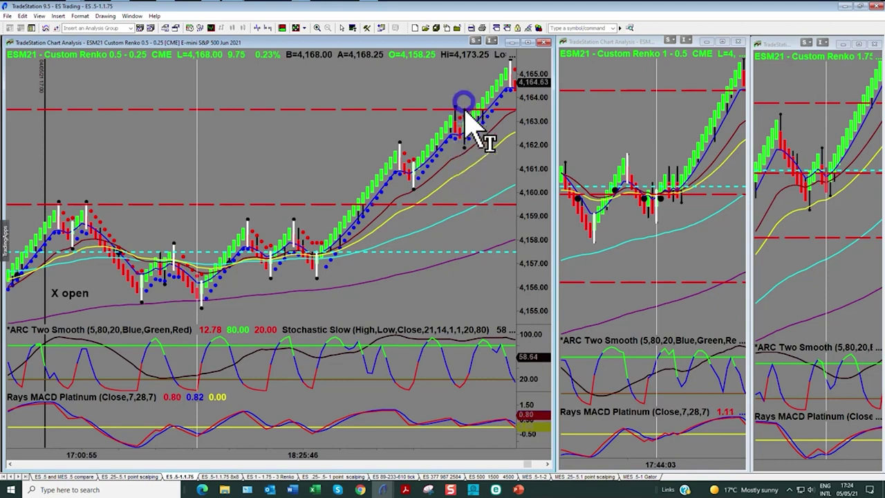
right_click(313, 135)
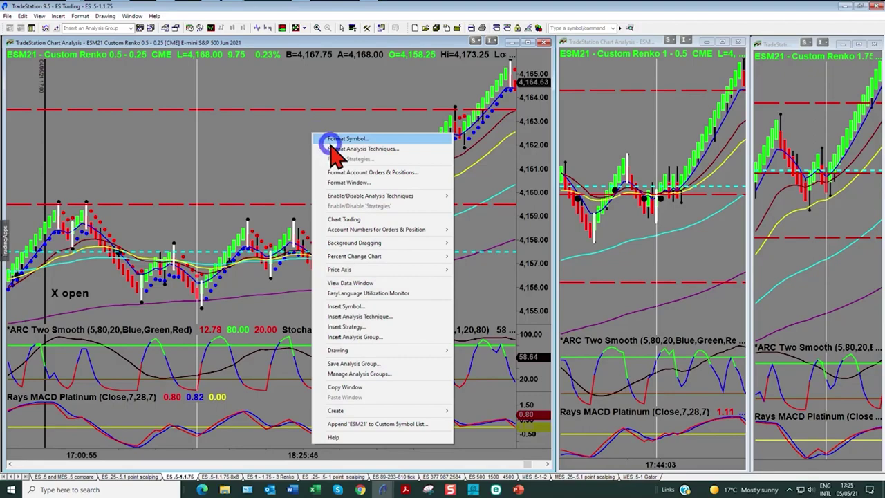
click(330, 142)
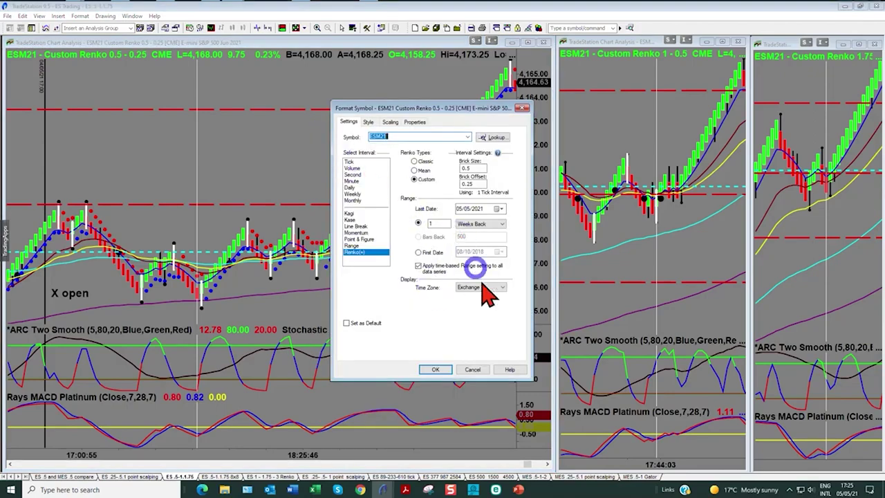
click(521, 109)
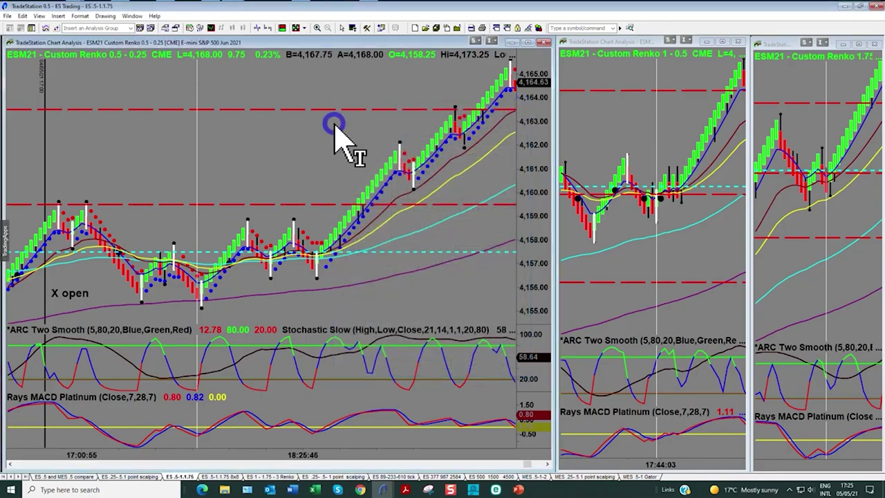
Insert a saved analysis group on the 0.5 - 0.25 chart and enlarge its price pane above the indicator panes
right_click(335, 129)
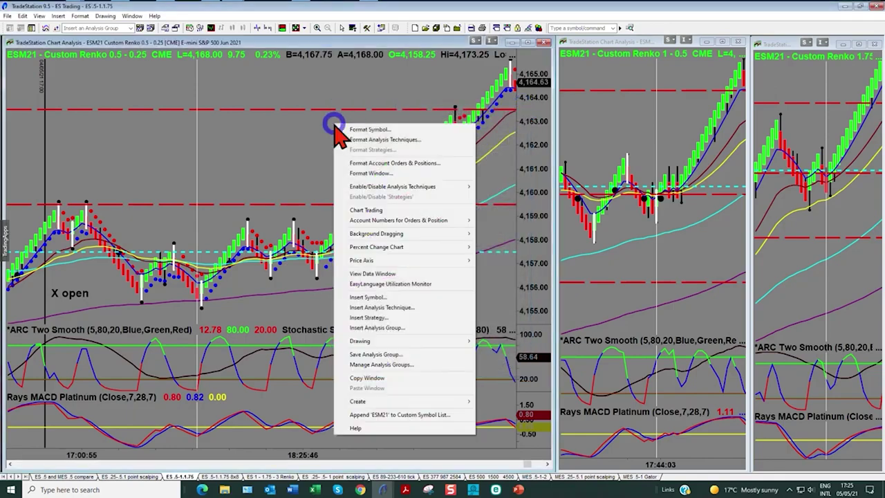
click(369, 328)
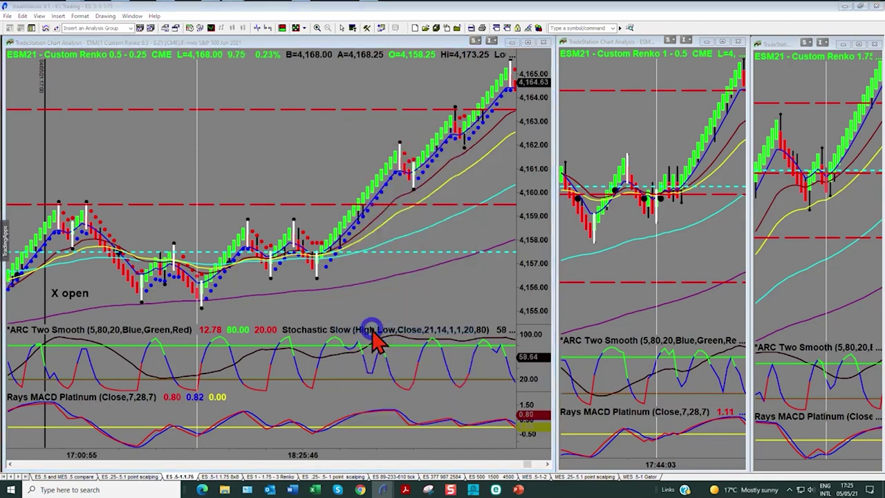
click(363, 206)
click(461, 336)
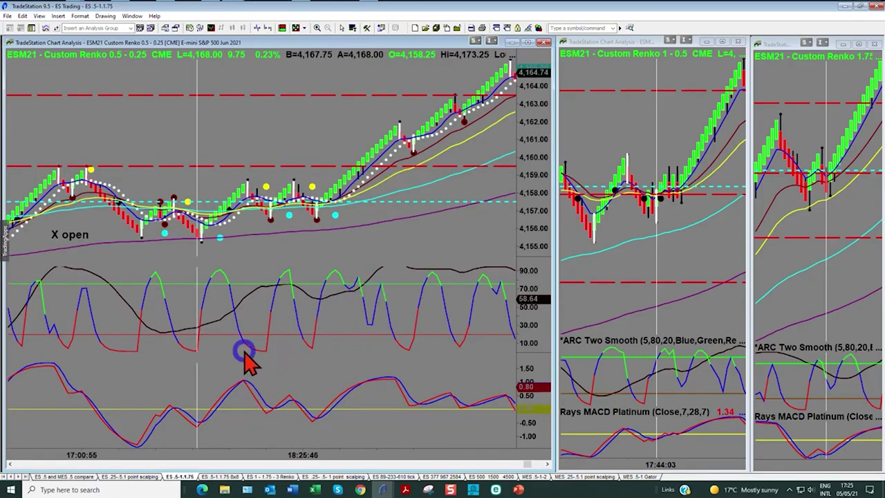
drag(231, 353, 232, 376)
drag(243, 258, 241, 300)
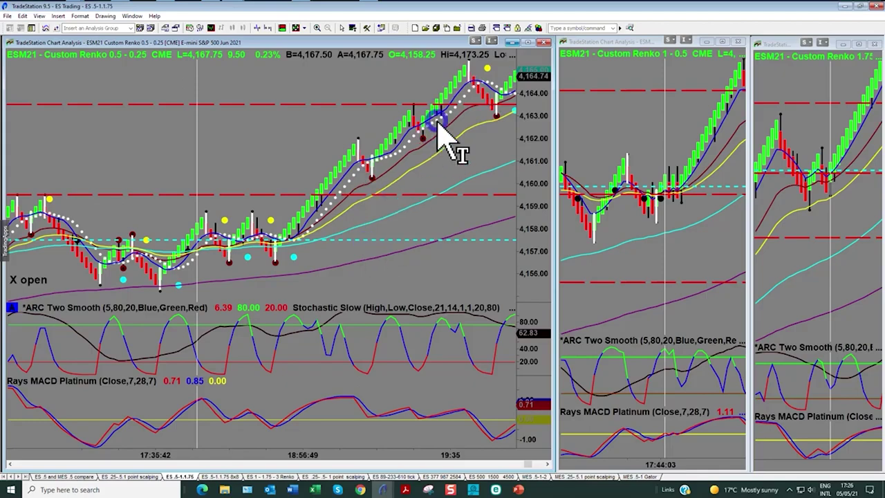
Switch to the Excel compound contract calculator and set the contract value to 1,500
click(315, 488)
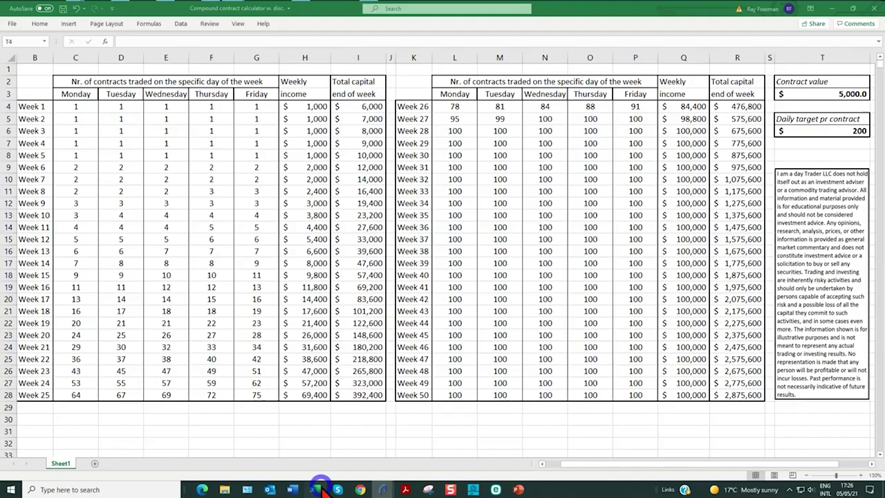
click(810, 96)
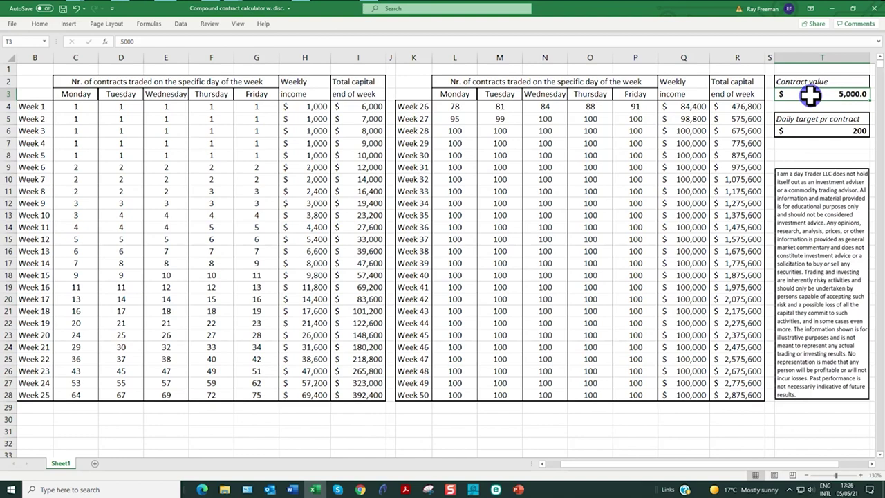
text(1,)
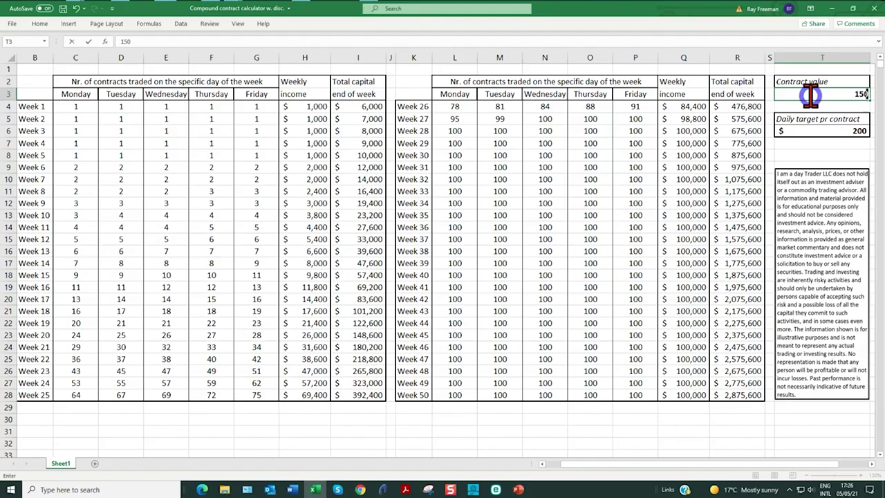
text(500)
key(Return)
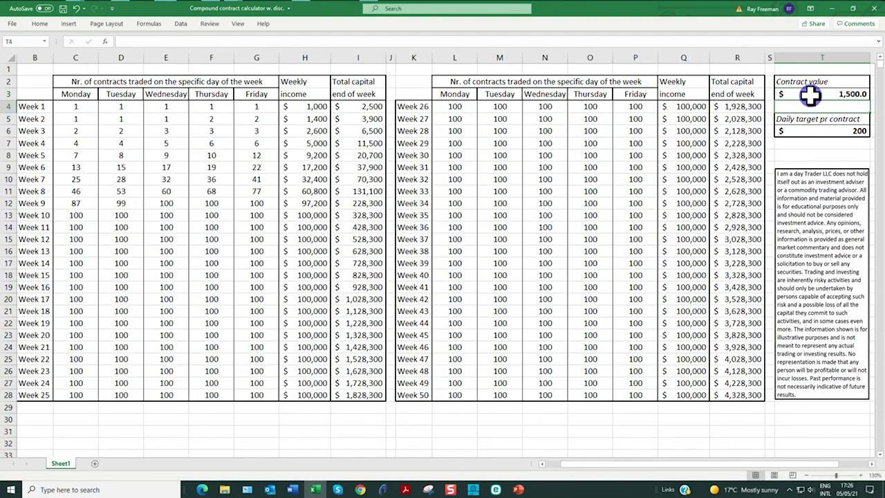
Set the daily target per contract to 50 in the calculator
click(829, 134)
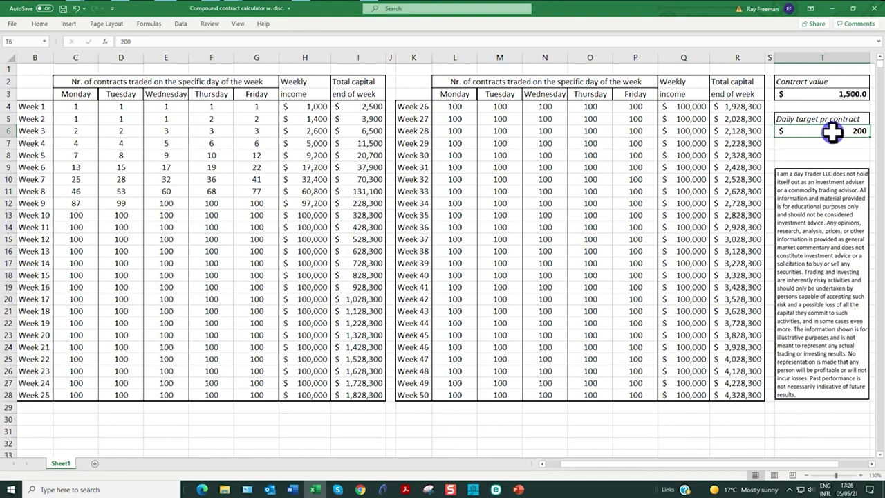
text(50)
key(Up)
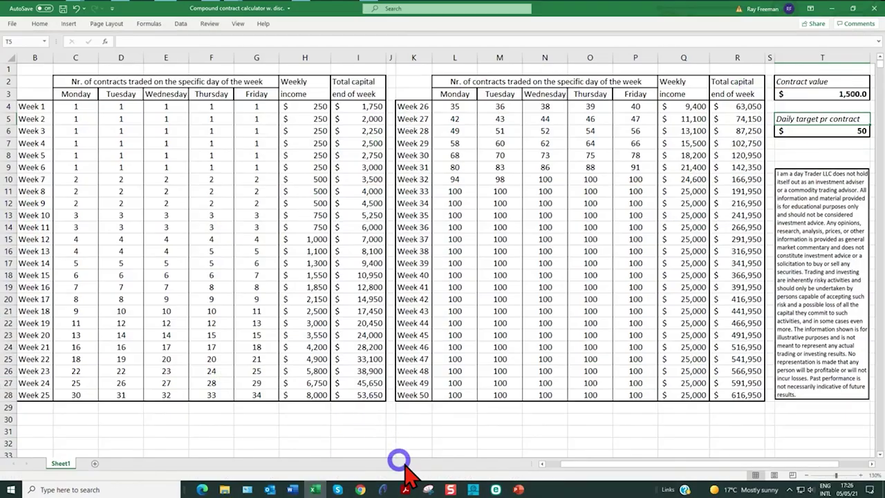
click(830, 96)
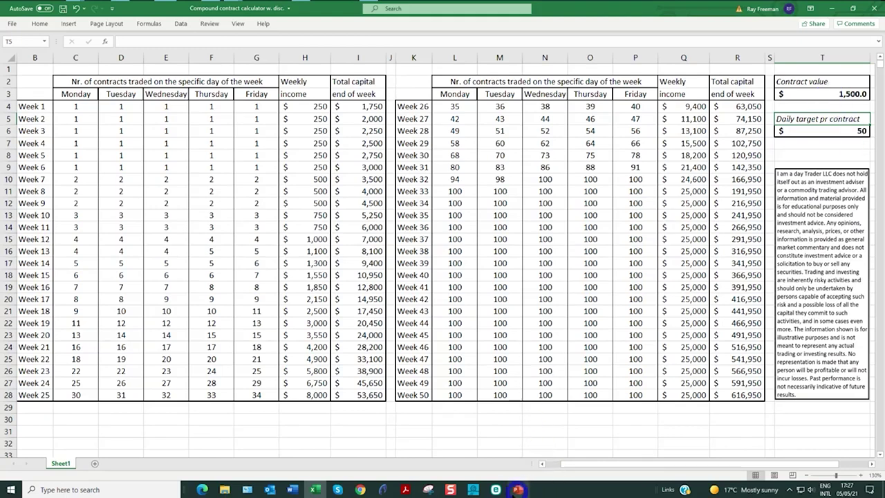
Switch to TradeStation's ES Trading desktop and open the MES .5-1-2 workspace
mouse_move(384, 490)
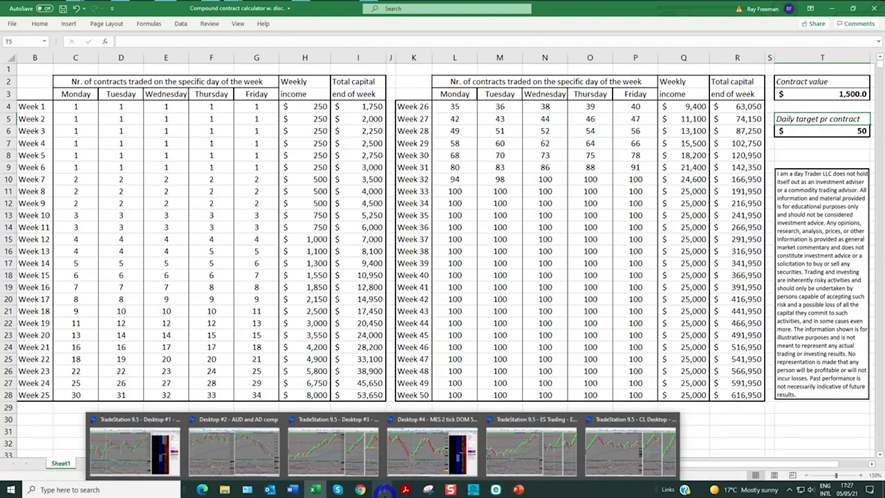
click(530, 450)
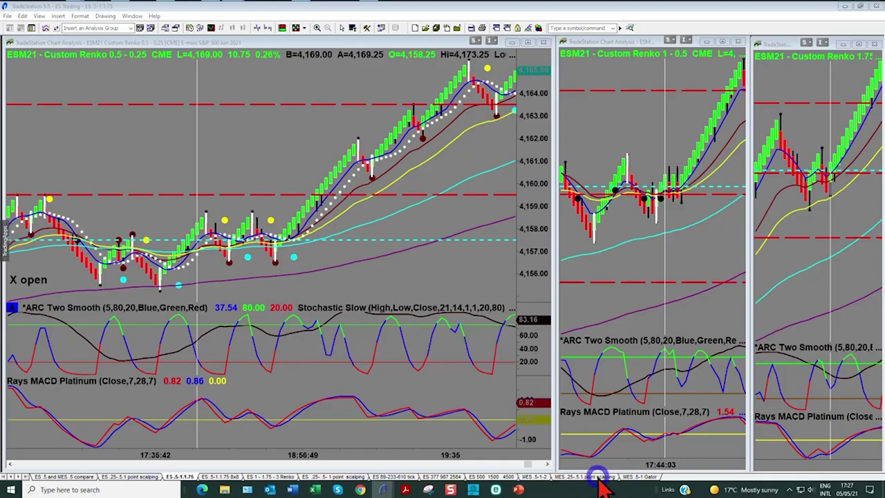
click(532, 478)
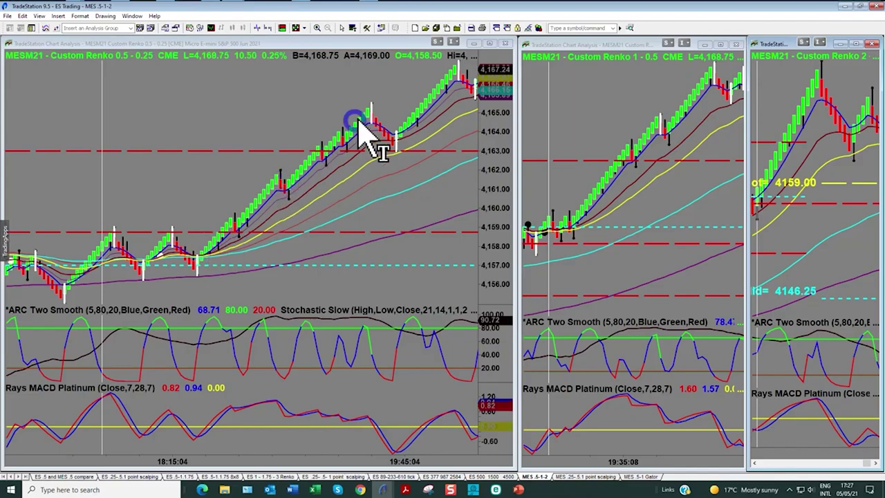
Examine the Micro E-mini S&P 0.5 - 0.25 Renko chart from the 17:00 open through the price moves around 20:45
scroll(379, 250, up, 3)
scroll(378, 252, up, 5)
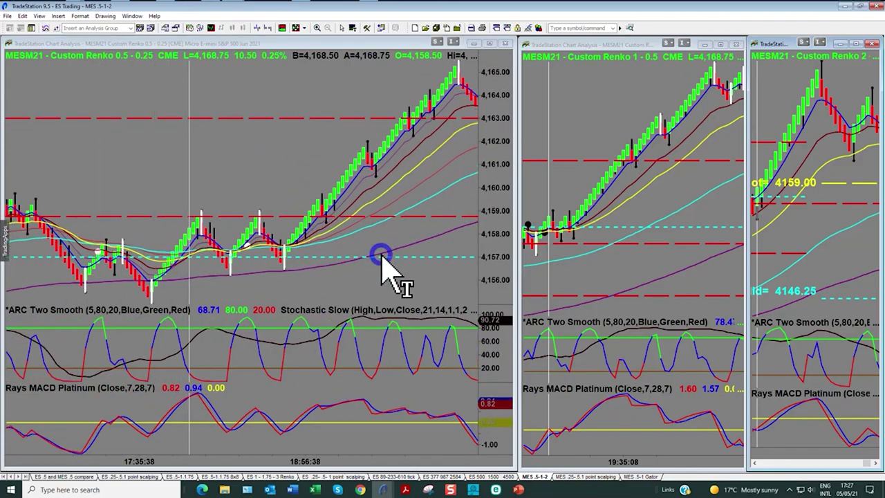
scroll(383, 257, up, 8)
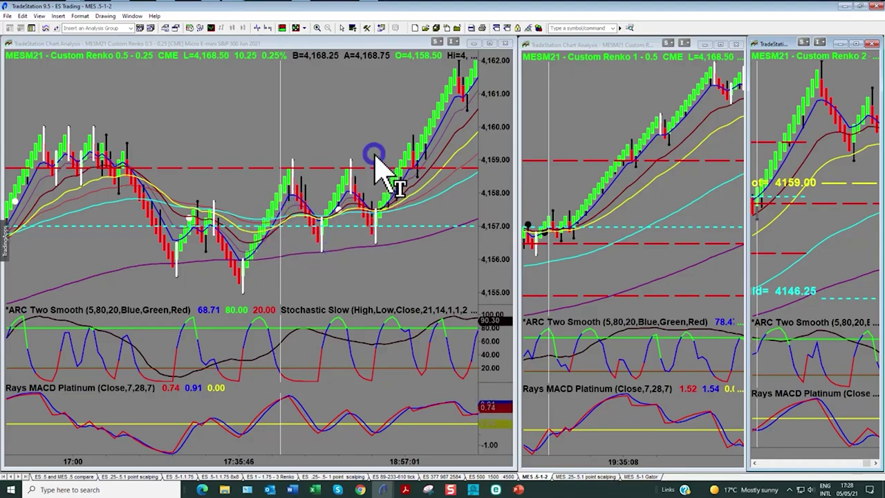
scroll(415, 235, down, 10)
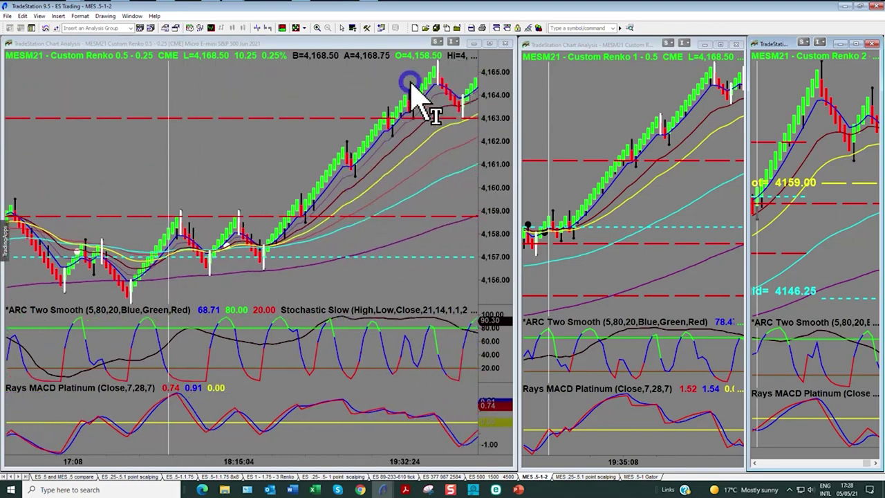
scroll(425, 191, down, 3)
scroll(421, 192, down, 5)
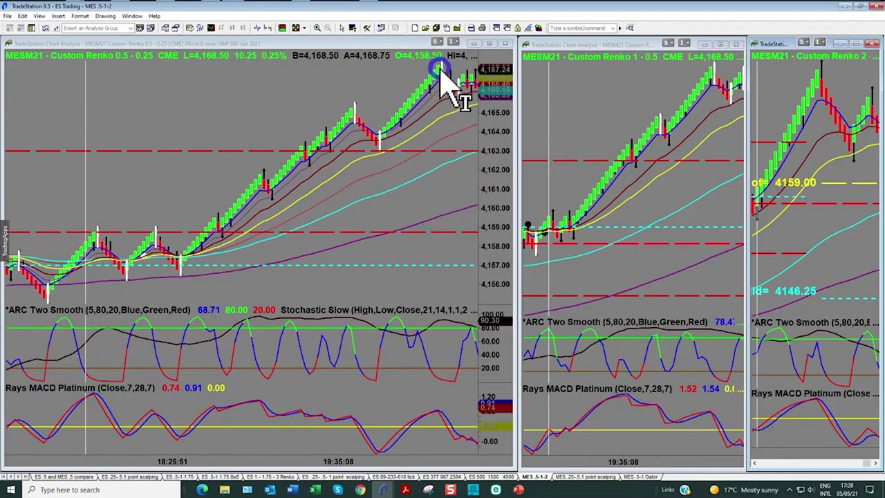
scroll(439, 162, down, 5)
scroll(441, 161, down, 5)
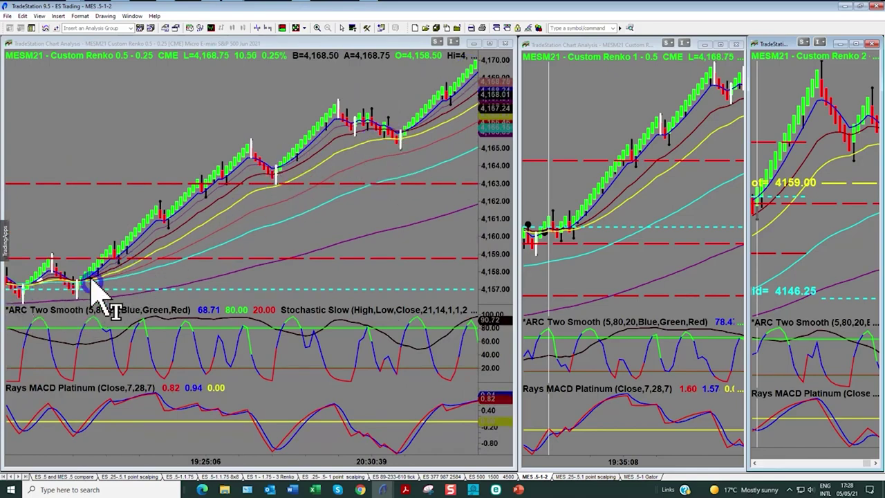
scroll(429, 221, down, 5)
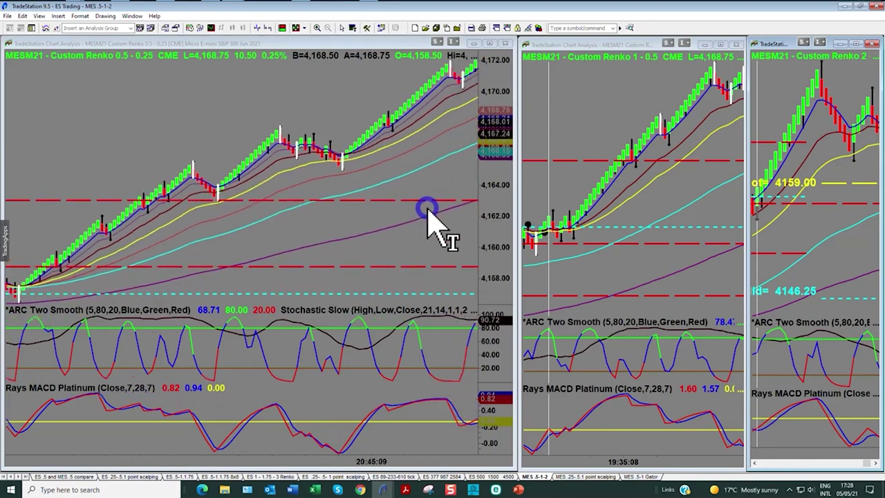
scroll(442, 183, down, 4)
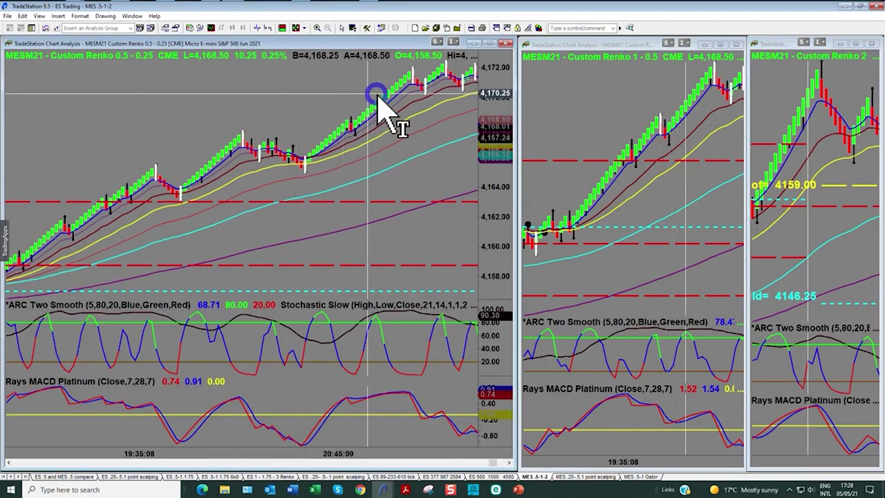
mouse_move(391, 101)
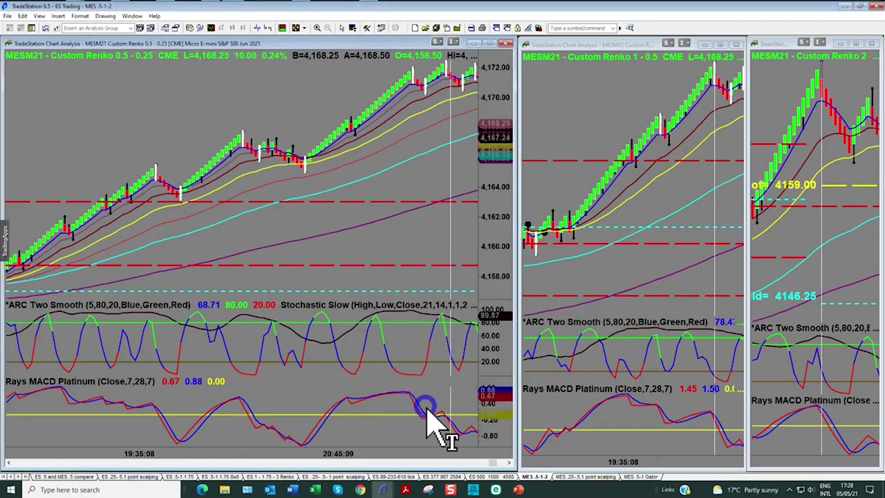
Examine the Micro E-mini price and indicator swings from about 21:00 to 23:55 on the 0.5 - 0.25 chart
scroll(788, 367, up, 5)
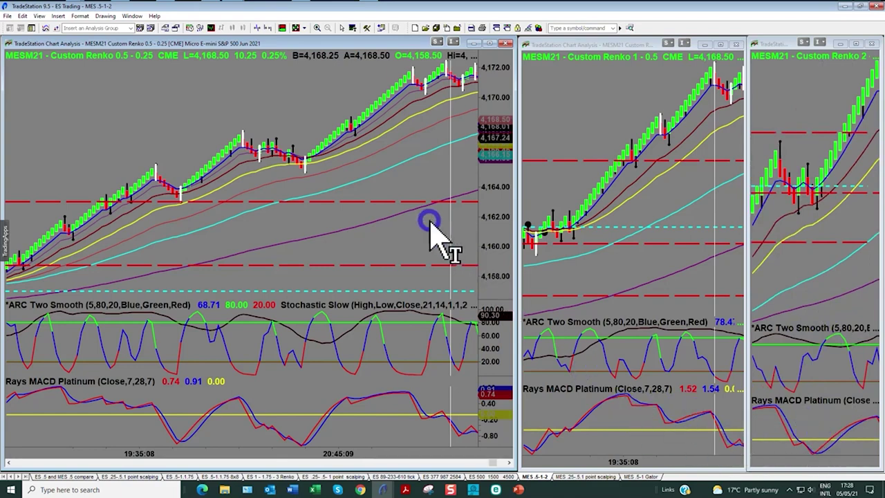
scroll(448, 289, down, 2)
scroll(446, 280, down, 10)
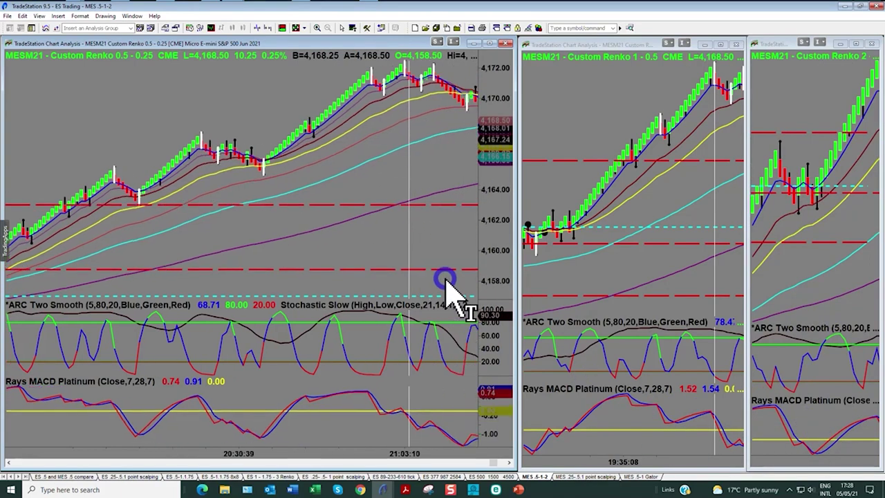
scroll(446, 282, down, 8)
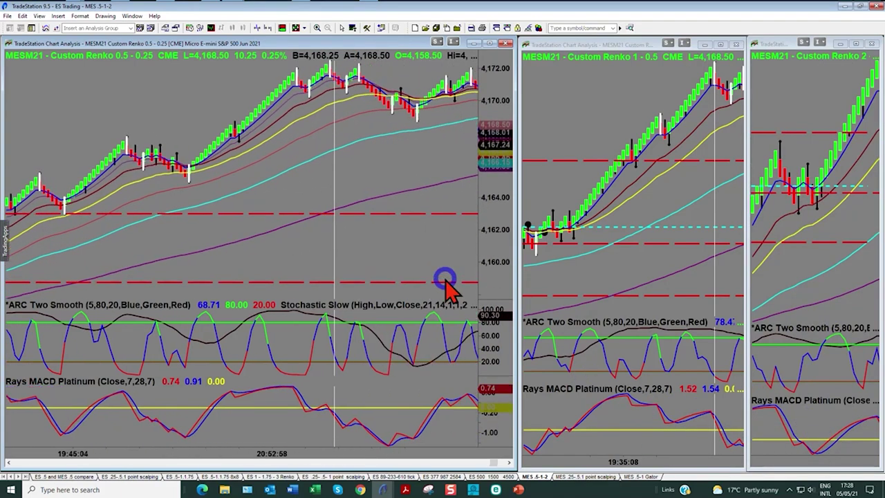
scroll(446, 282, down, 8)
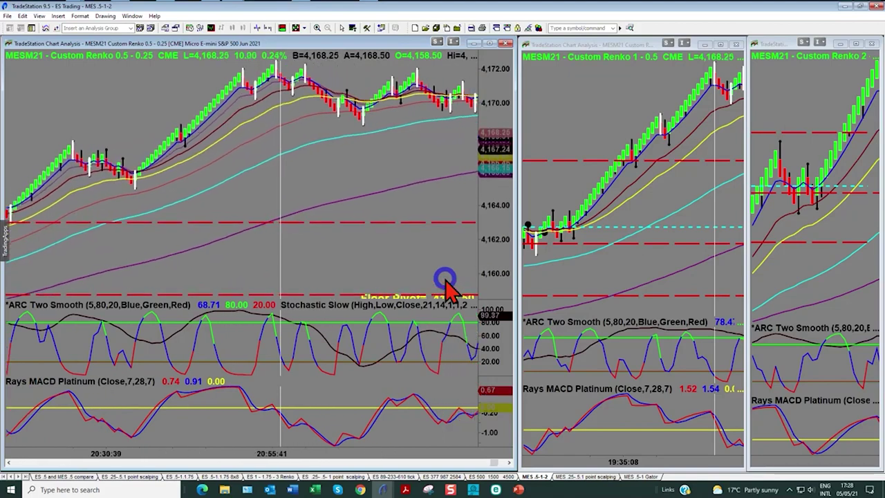
scroll(446, 283, down, 3)
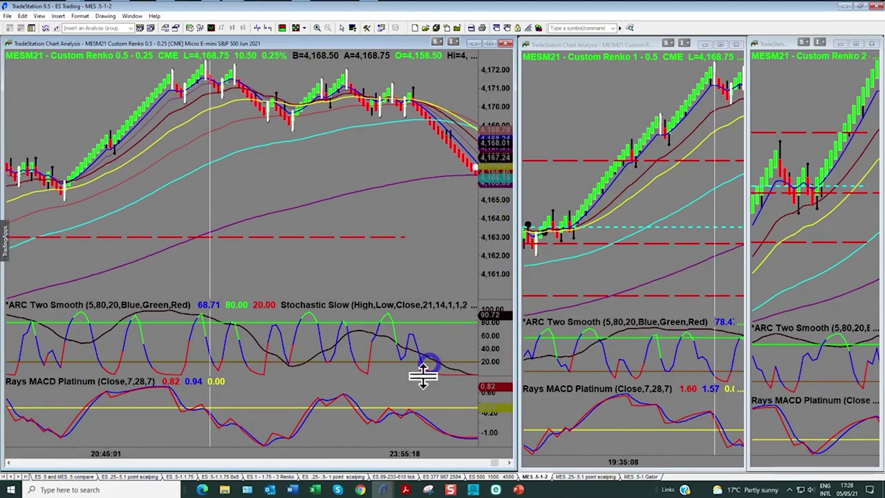
Switch to the PowerPoint presentation, review slides 5 to 8 on the calculators and trading files, and return to closing slide 14
click(519, 490)
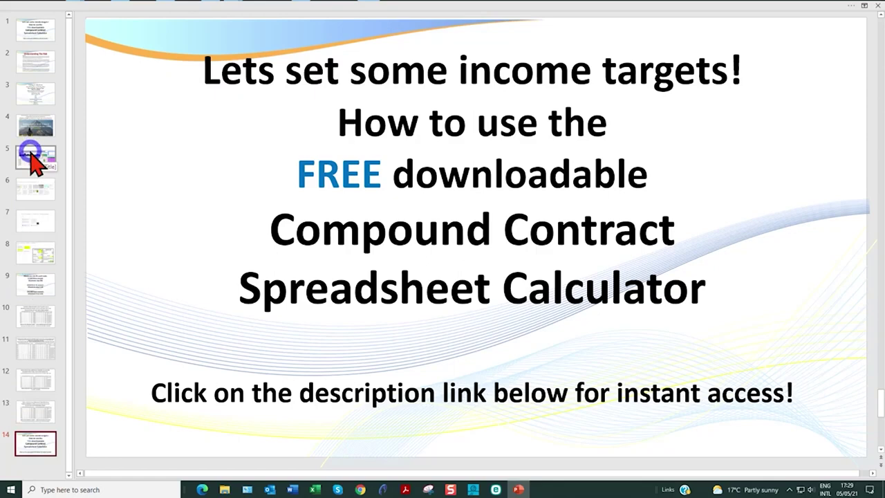
click(29, 155)
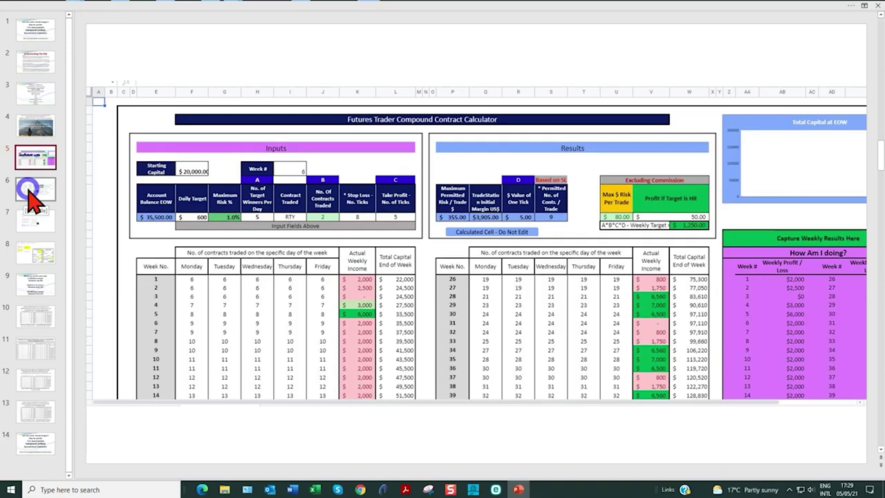
click(30, 189)
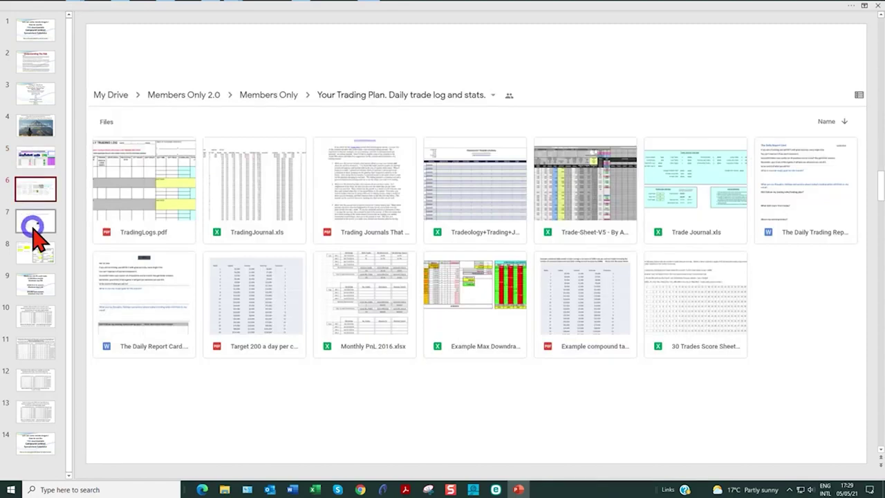
click(33, 227)
click(35, 249)
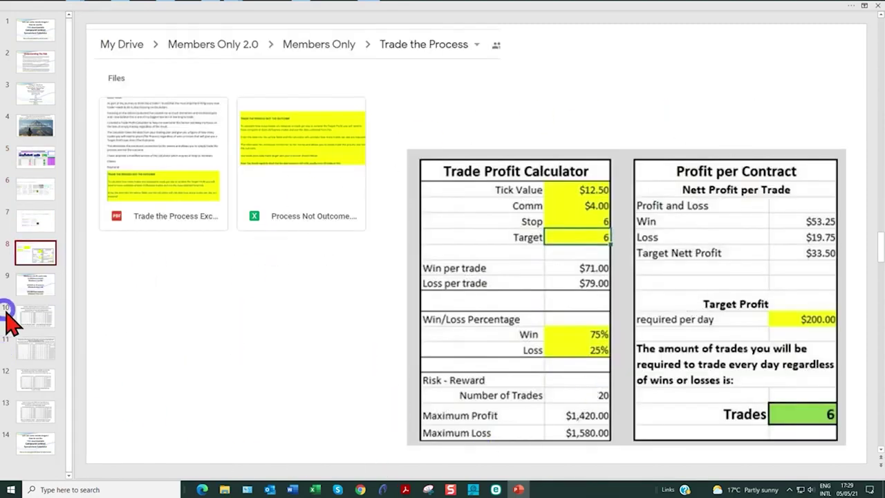
click(32, 438)
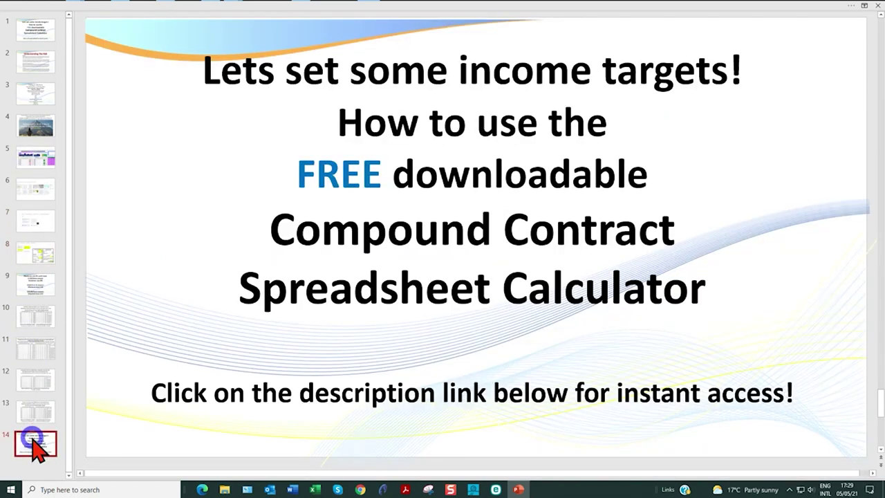